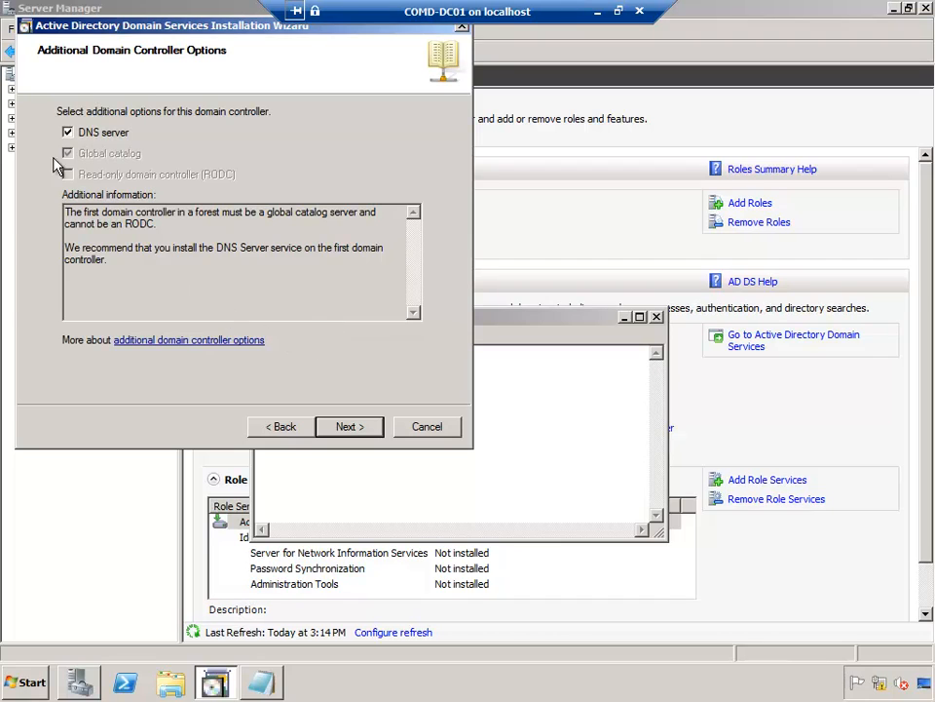
Step: Keep the DNS server option and accept the DNS delegation warning
{"action": "left_click", "coordinate": [343, 429]}
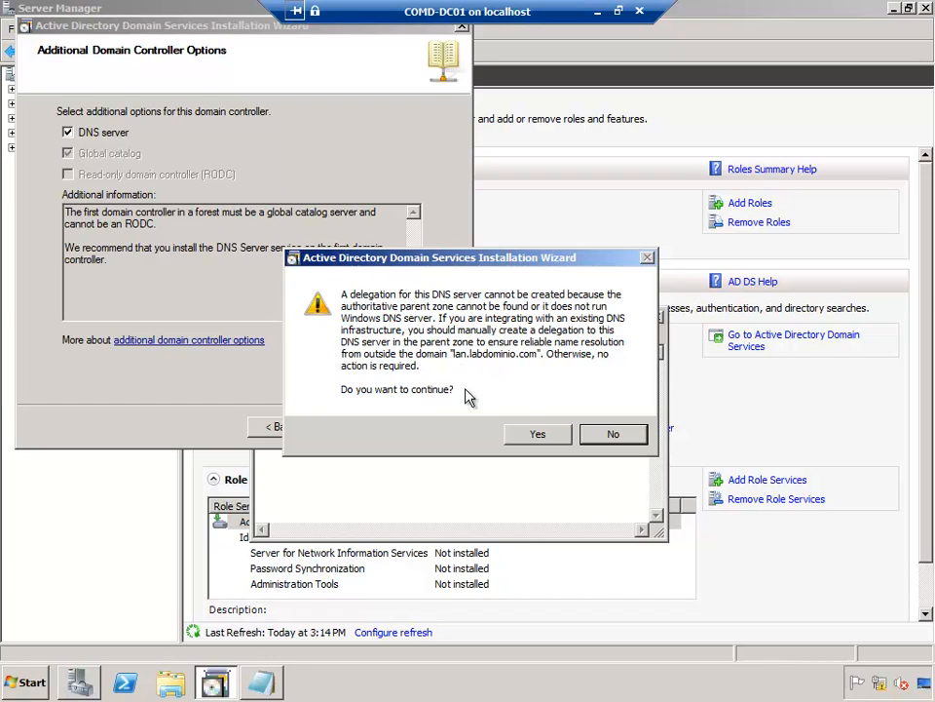
{"action": "left_click", "coordinate": [538, 434]}
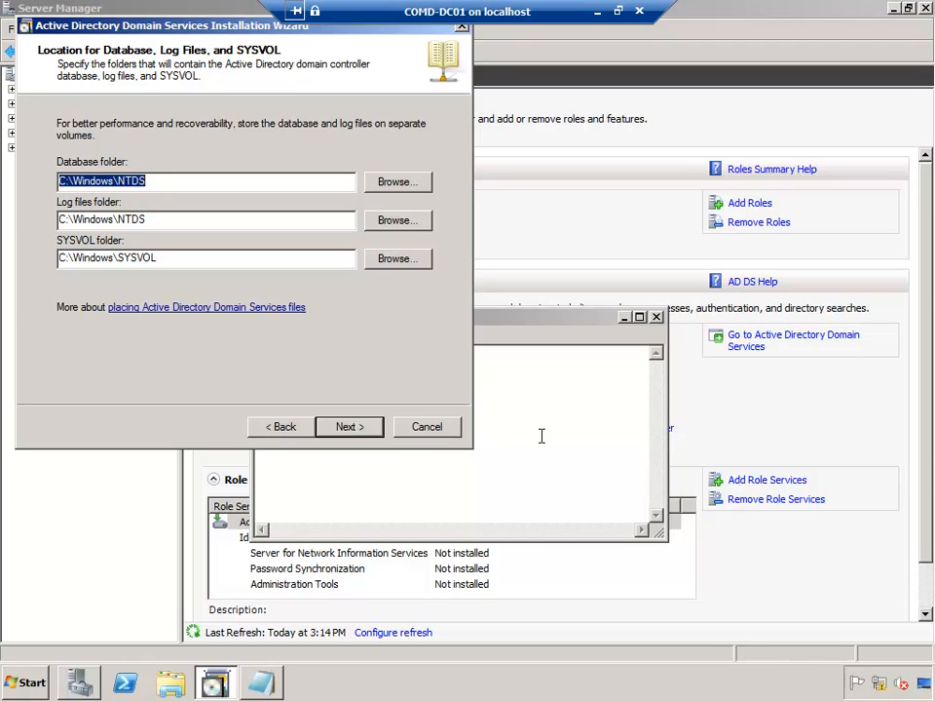
Step: Keep the default database, log files and SYSVOL folders under C:\Windows
{"action": "left_click", "coordinate": [192, 177]}
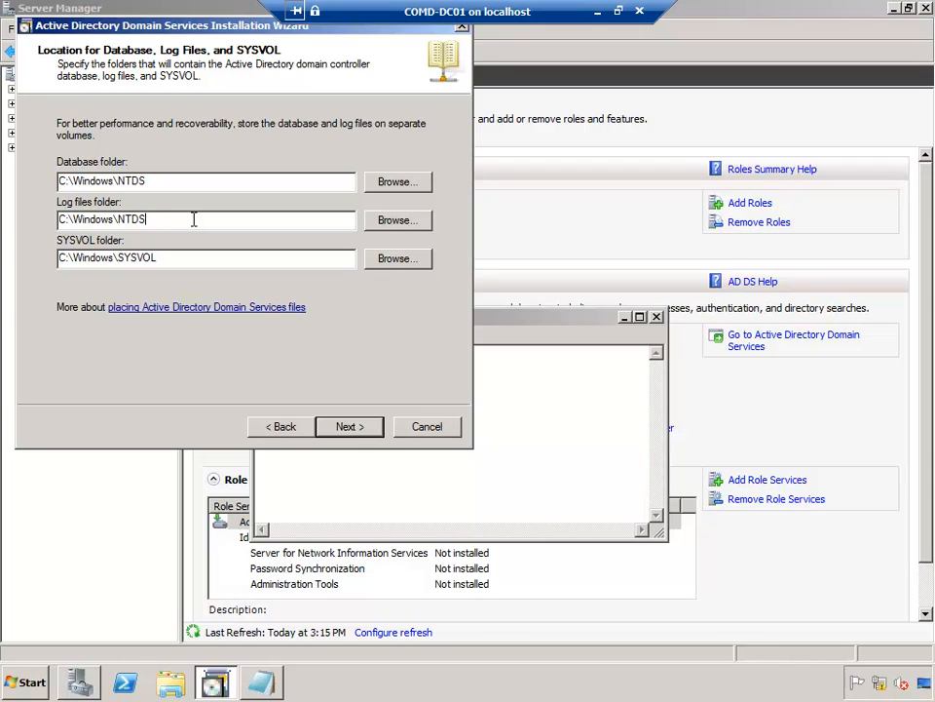
{"action": "left_click", "coordinate": [234, 265]}
{"action": "left_click", "coordinate": [190, 178]}
{"action": "left_click", "coordinate": [191, 219]}
{"action": "left_click", "coordinate": [348, 427]}
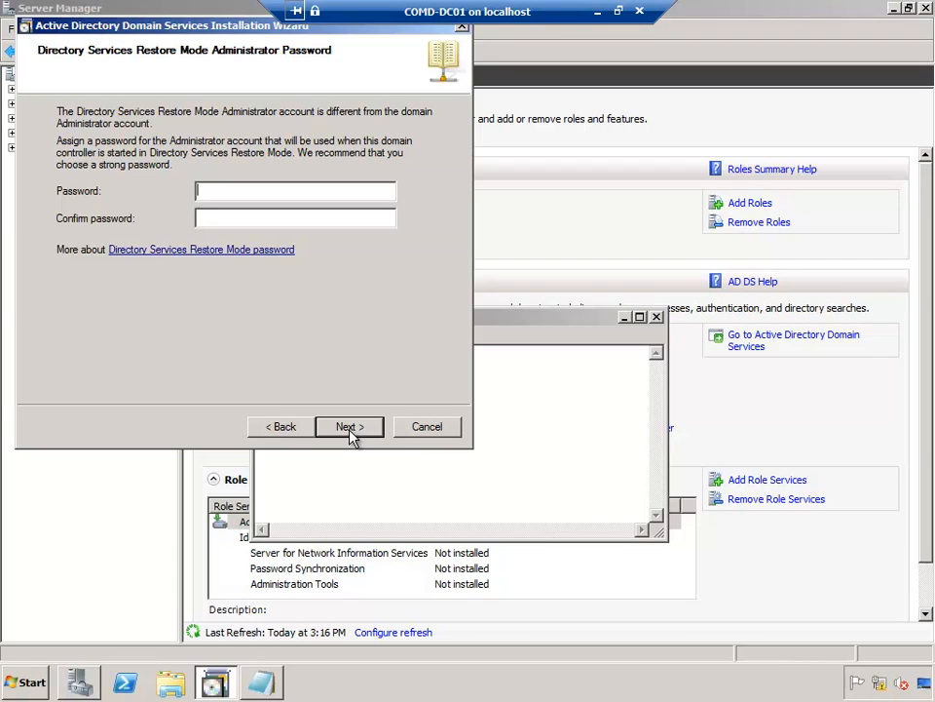
Step: Enter the Directory Services Restore Mode administrator password and move to the confirmation field
{"action": "type", "text": "P@ss1234"}
{"action": "key", "text": "BackSpace"}
{"action": "key", "text": "BackSpace"}
{"action": "key", "text": "BackSpace"}
{"action": "key", "text": "BackSpace"}
{"action": "key", "text": "BackSpace"}
{"action": "key", "text": "BackSpace"}
{"action": "key", "text": "BackSpace"}
{"action": "key", "text": "BackSpace"}
{"action": "type", "text": "P@ss1234"}
{"action": "key", "text": "Tab"}
{"action": "type", "text": "P@ss1234"}
Step: Review the summary's domain name, NetBIOS name, forest and domain functional levels, and site
{"action": "left_click", "coordinate": [347, 426]}
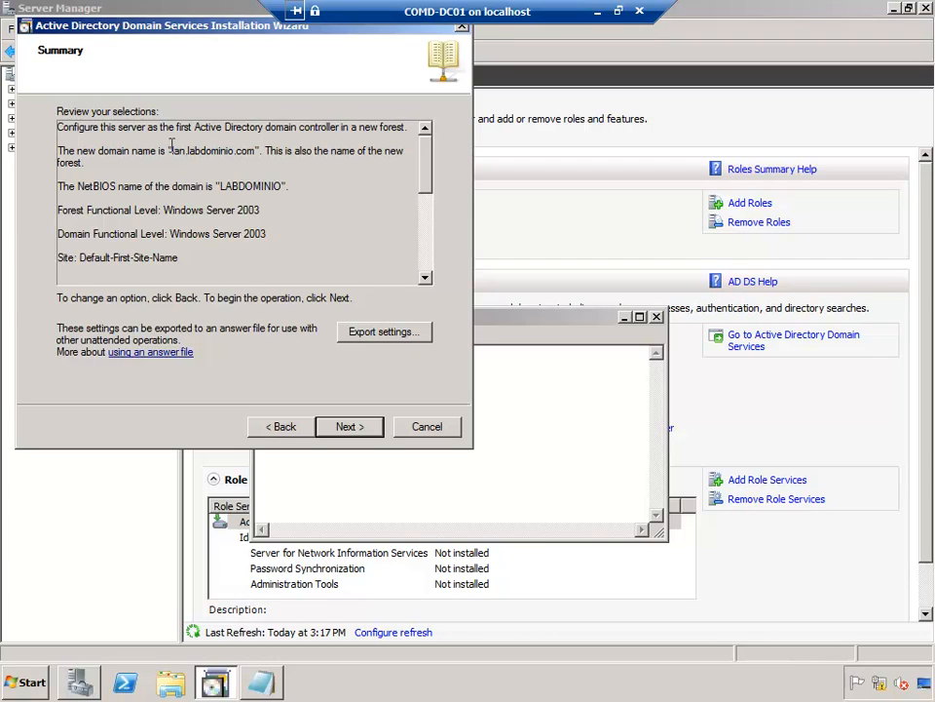
{"action": "left_click_drag", "start_coordinate": [174, 150], "coordinate": [283, 183]}
{"action": "left_click", "coordinate": [250, 176]}
{"action": "left_click_drag", "start_coordinate": [58, 209], "coordinate": [268, 208]}
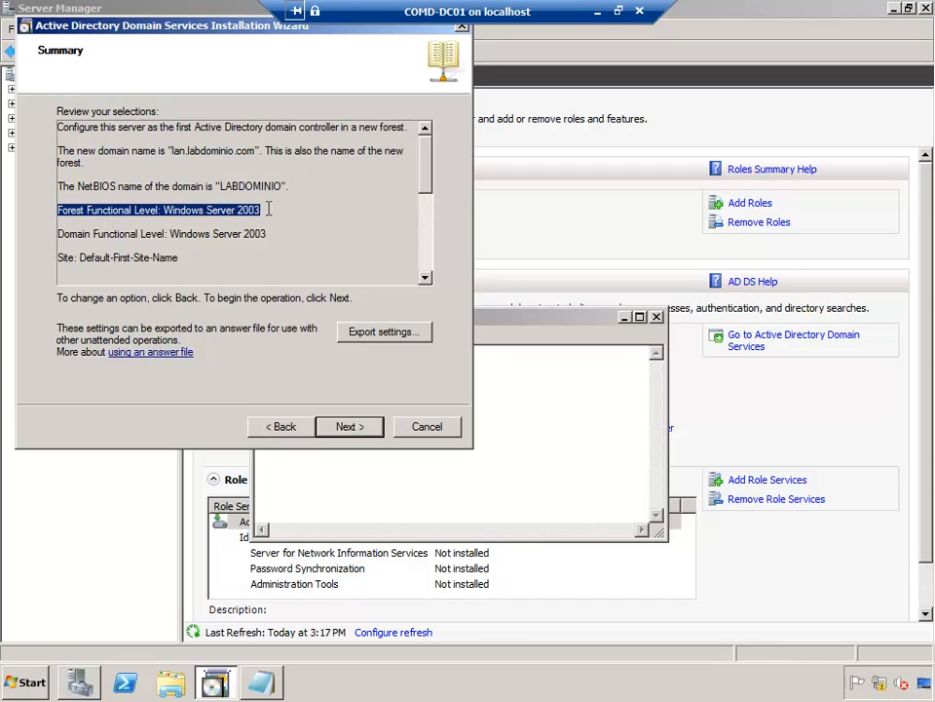
{"action": "left_click", "coordinate": [137, 231]}
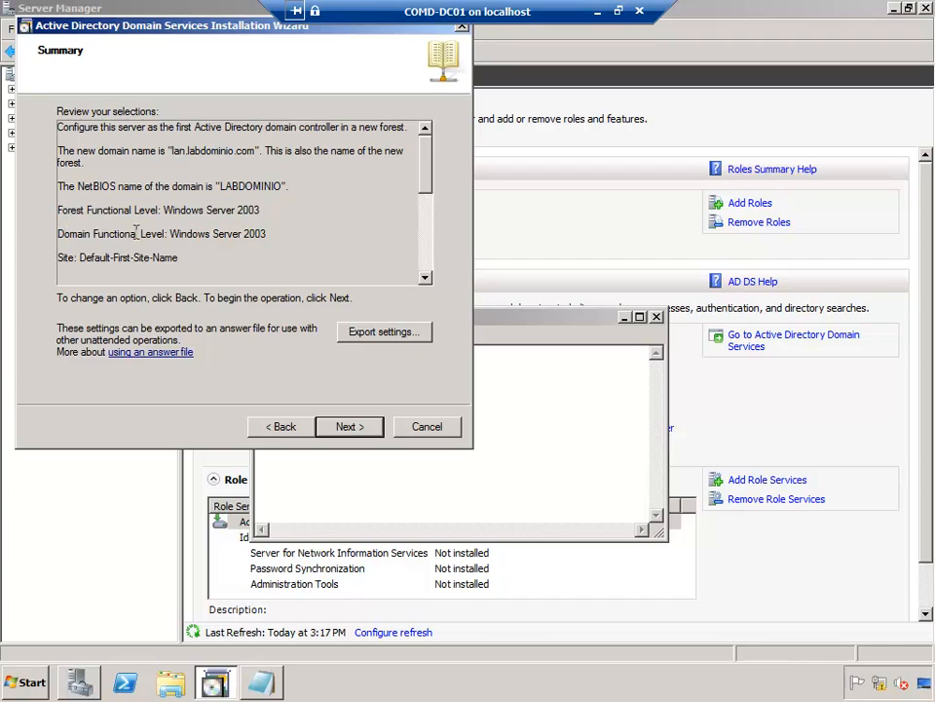
{"action": "left_click_drag", "start_coordinate": [62, 234], "coordinate": [281, 234]}
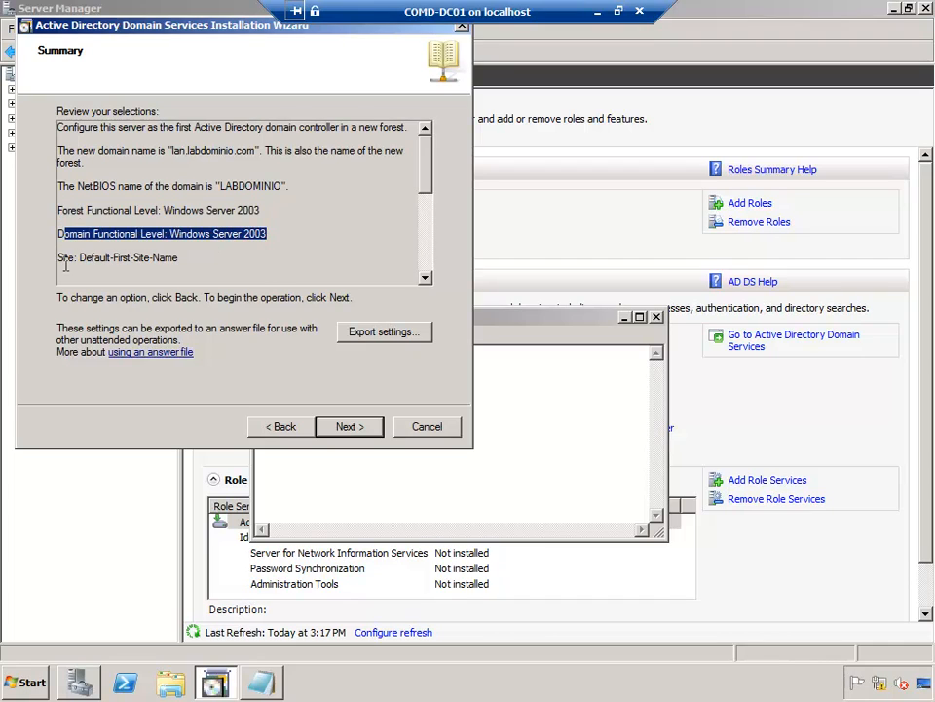
{"action": "left_click_drag", "start_coordinate": [58, 258], "coordinate": [174, 252]}
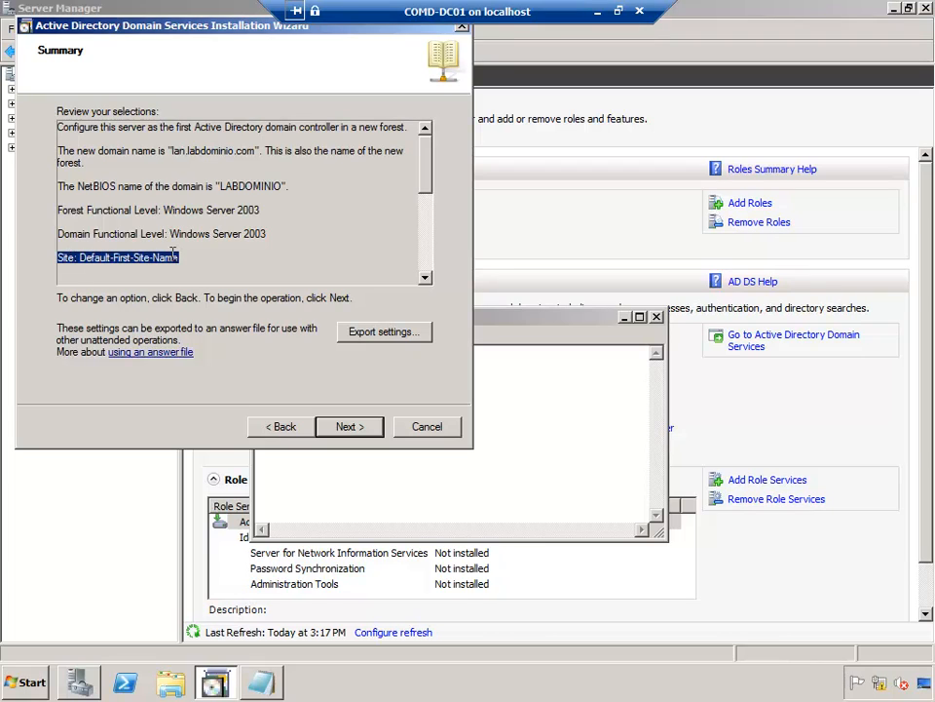
Step: Check the read-only controller and folder location lines, then begin the installation
{"action": "left_click", "coordinate": [426, 279]}
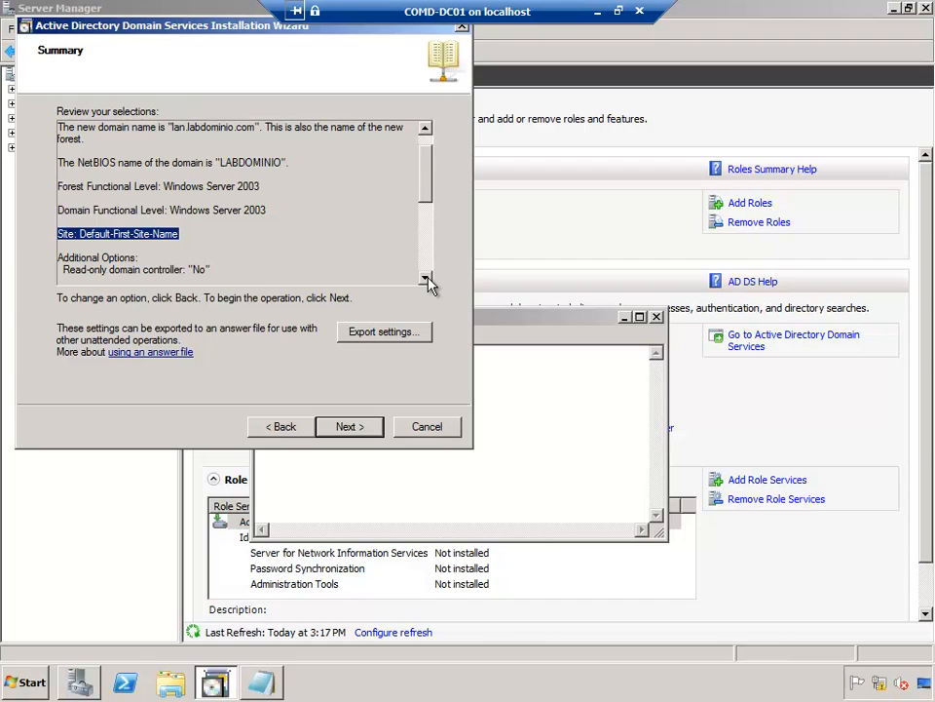
{"action": "left_click", "coordinate": [426, 279]}
{"action": "left_click", "coordinate": [426, 279]}
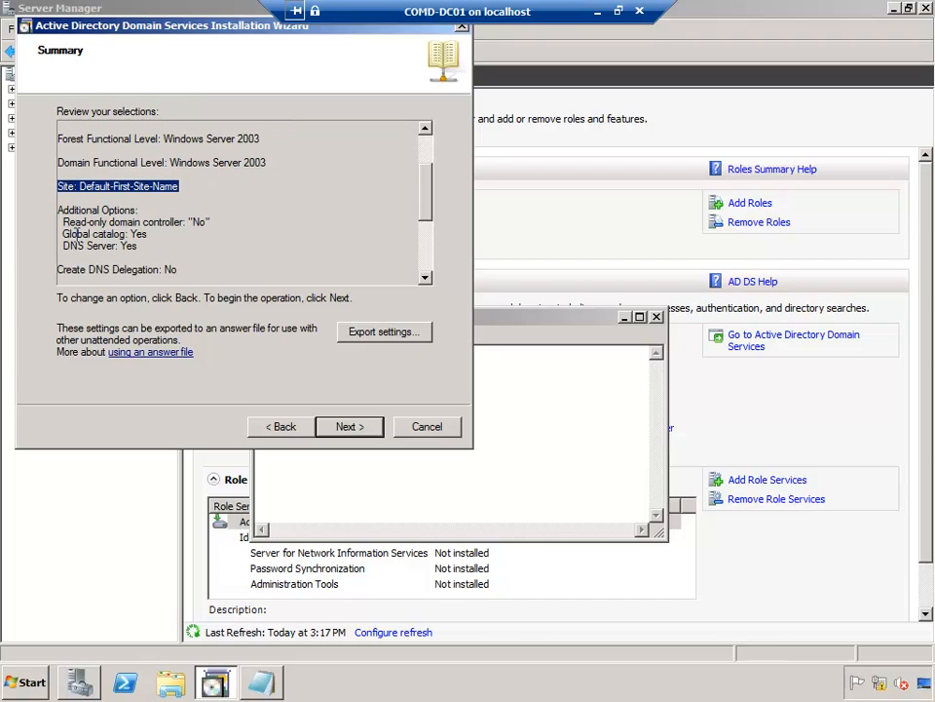
{"action": "left_click_drag", "start_coordinate": [63, 222], "coordinate": [220, 222]}
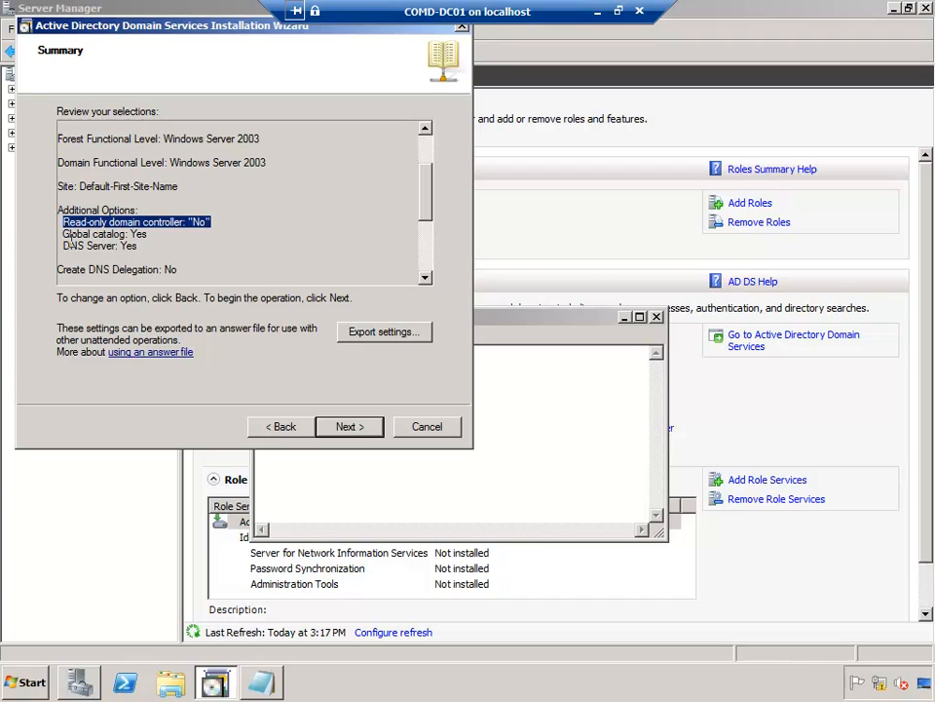
{"action": "left_click_drag", "start_coordinate": [77, 246], "coordinate": [130, 245]}
{"action": "left_click_drag", "start_coordinate": [432, 198], "coordinate": [359, 219]}
{"action": "left_click_drag", "start_coordinate": [136, 161], "coordinate": [226, 186]}
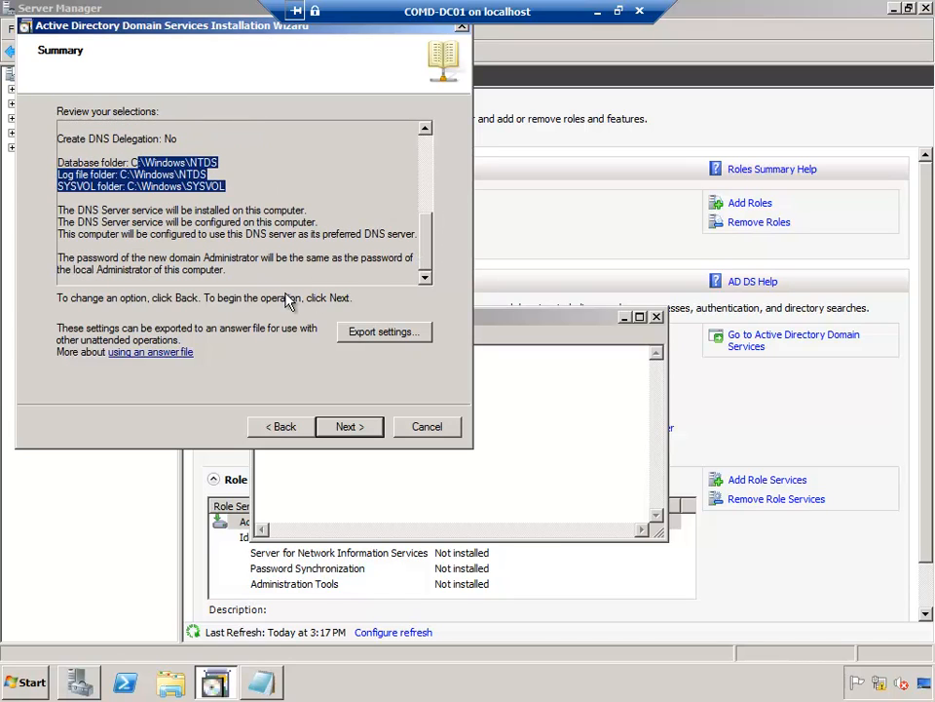
{"action": "left_click", "coordinate": [339, 434]}
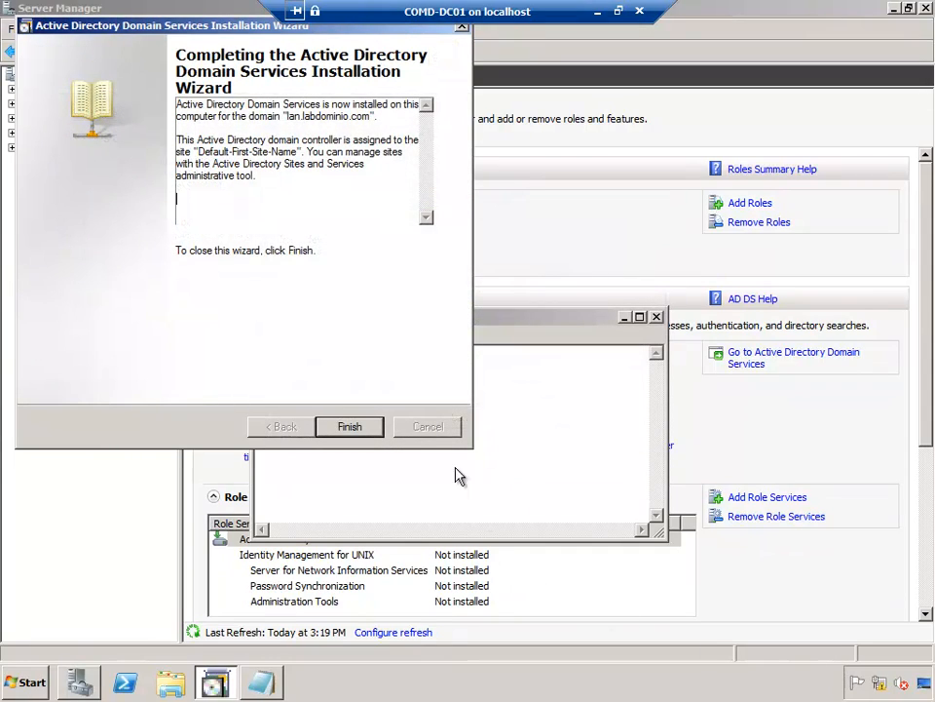
Step: Finish the wizard and close the untitled Notepad without saving
{"action": "left_click", "coordinate": [347, 429]}
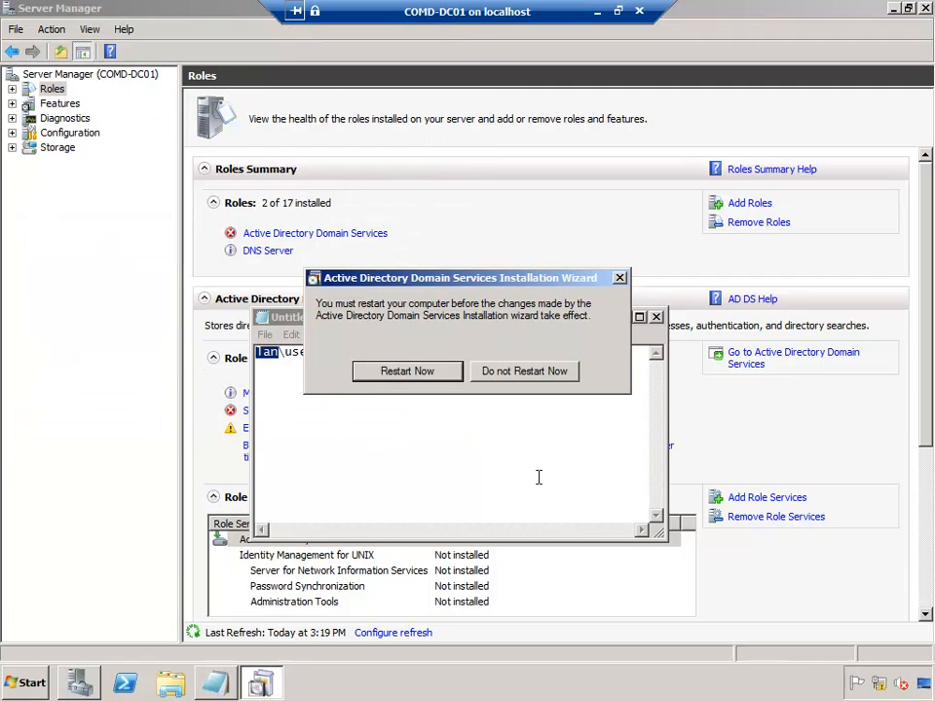
{"action": "left_click", "coordinate": [659, 329]}
{"action": "left_click", "coordinate": [657, 318]}
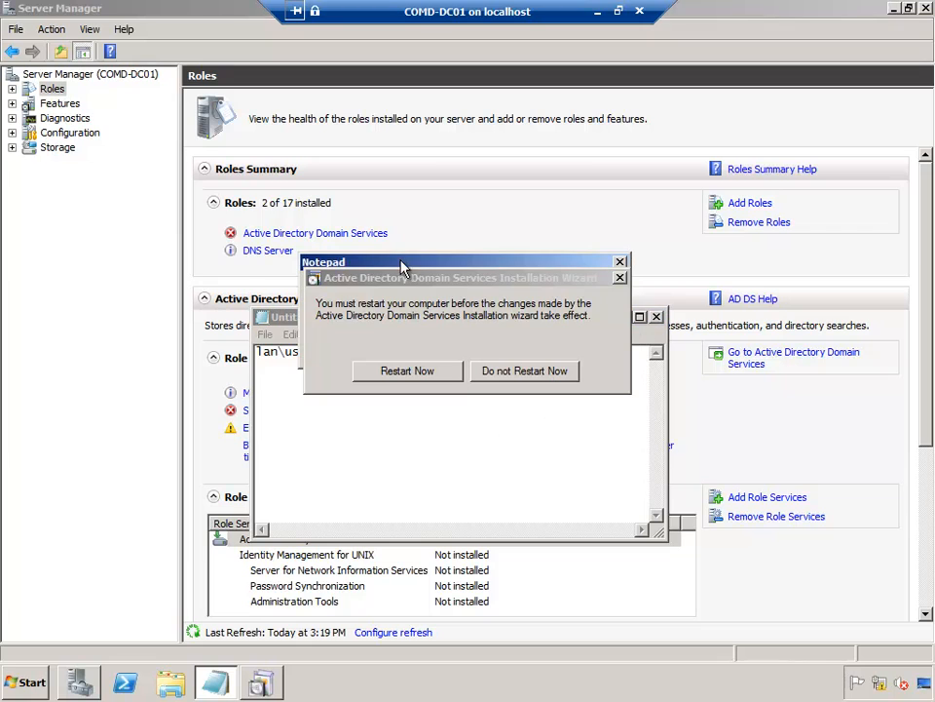
{"action": "left_click_drag", "start_coordinate": [388, 263], "coordinate": [409, 146]}
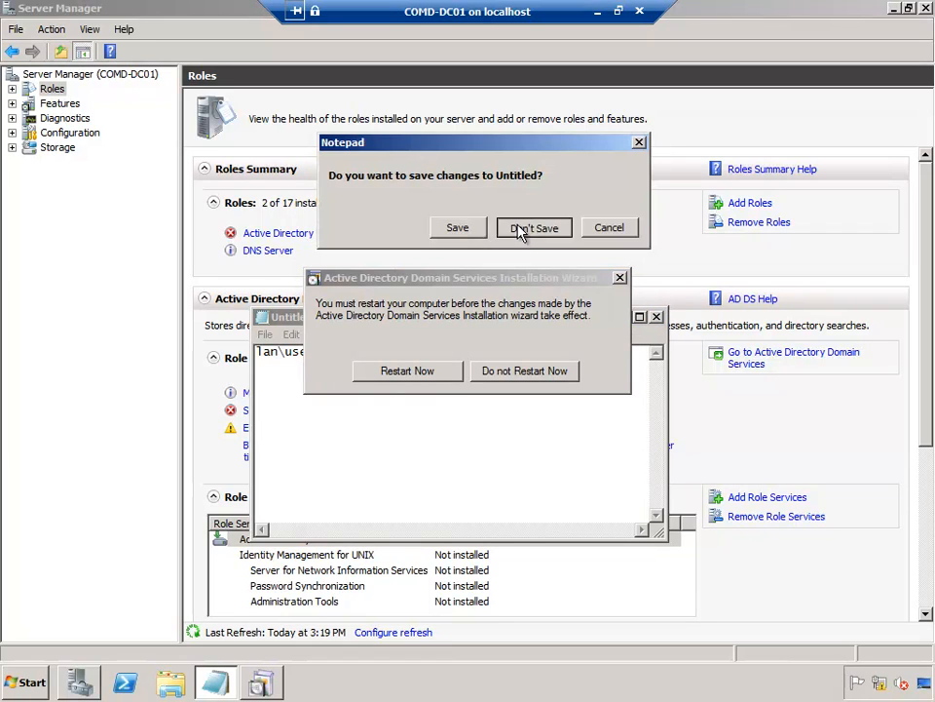
{"action": "left_click", "coordinate": [518, 225]}
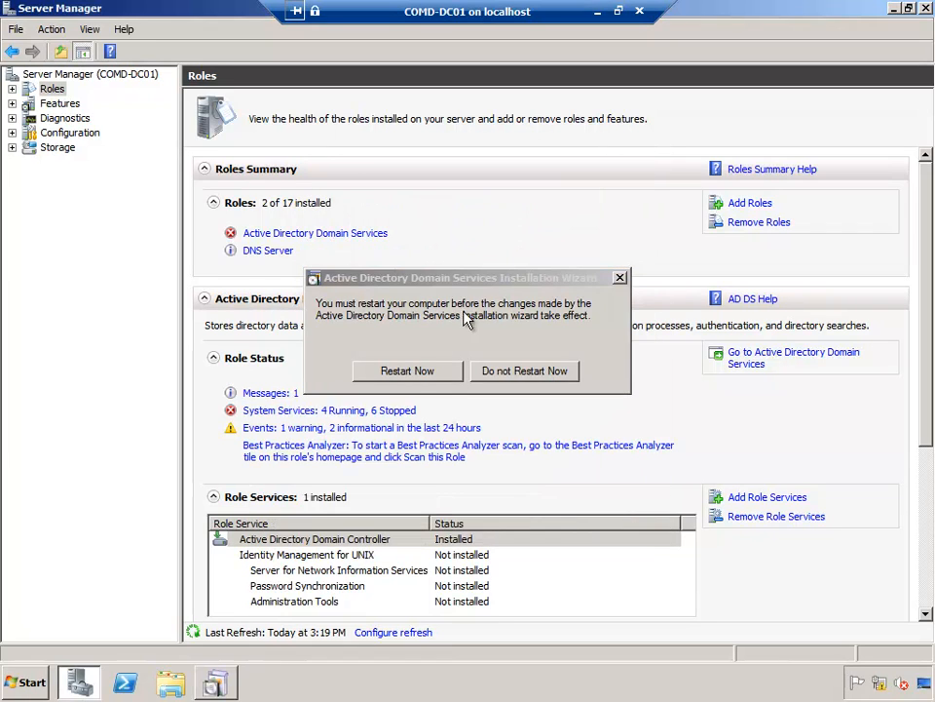
Step: Restart the server now and send Ctrl+Alt+Delete to the virtual machine
{"action": "left_click", "coordinate": [405, 371]}
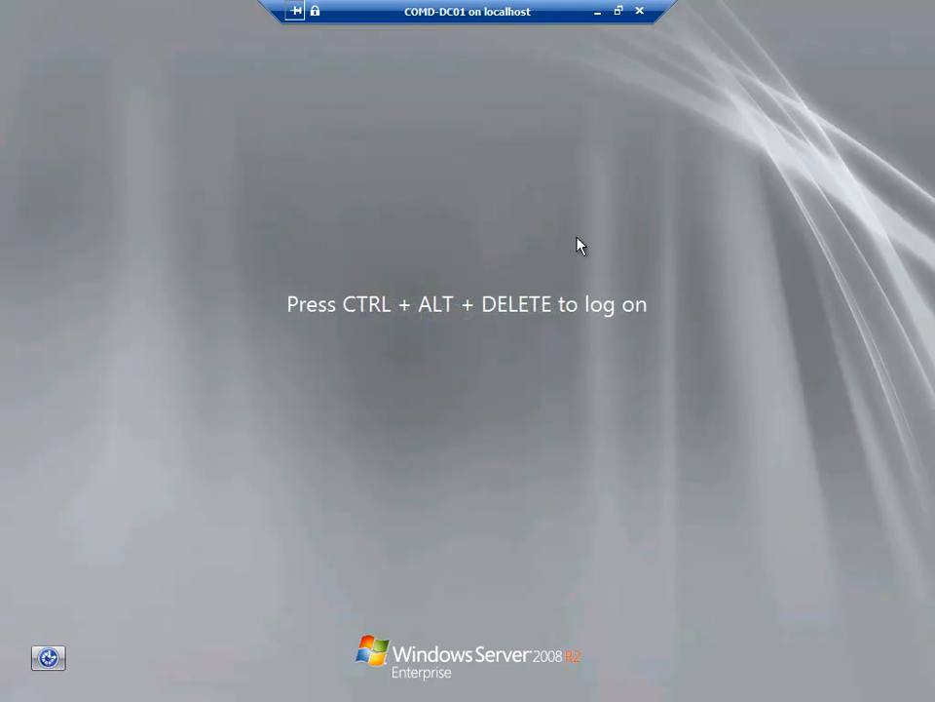
{"action": "left_click", "coordinate": [619, 12]}
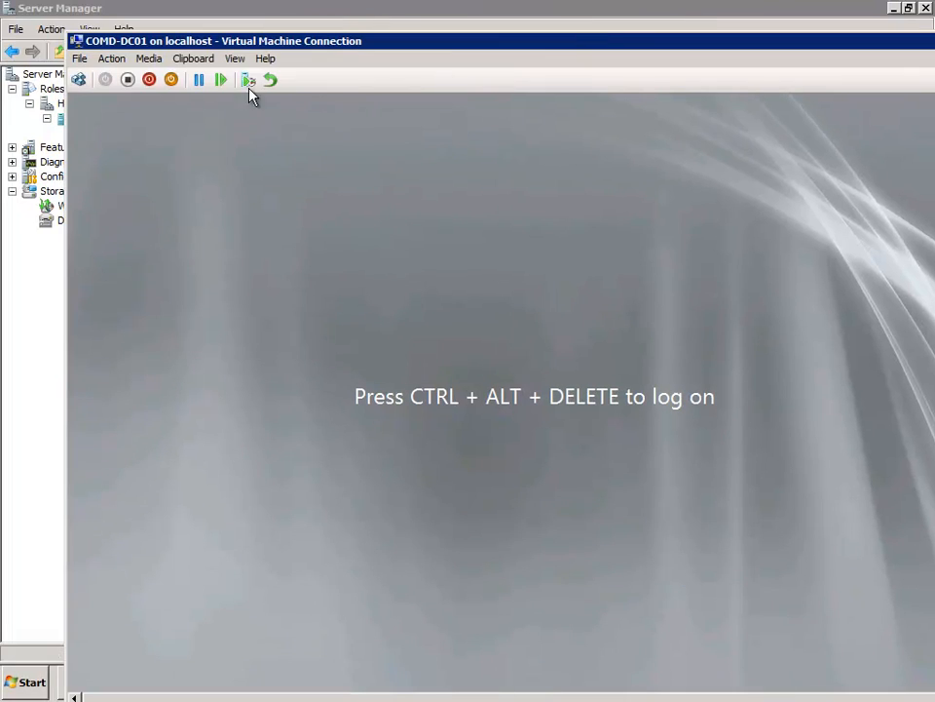
{"action": "left_click", "coordinate": [80, 83]}
Step: Back in full screen, enter the domain Administrator password at the logon box
{"action": "double_click", "coordinate": [423, 44]}
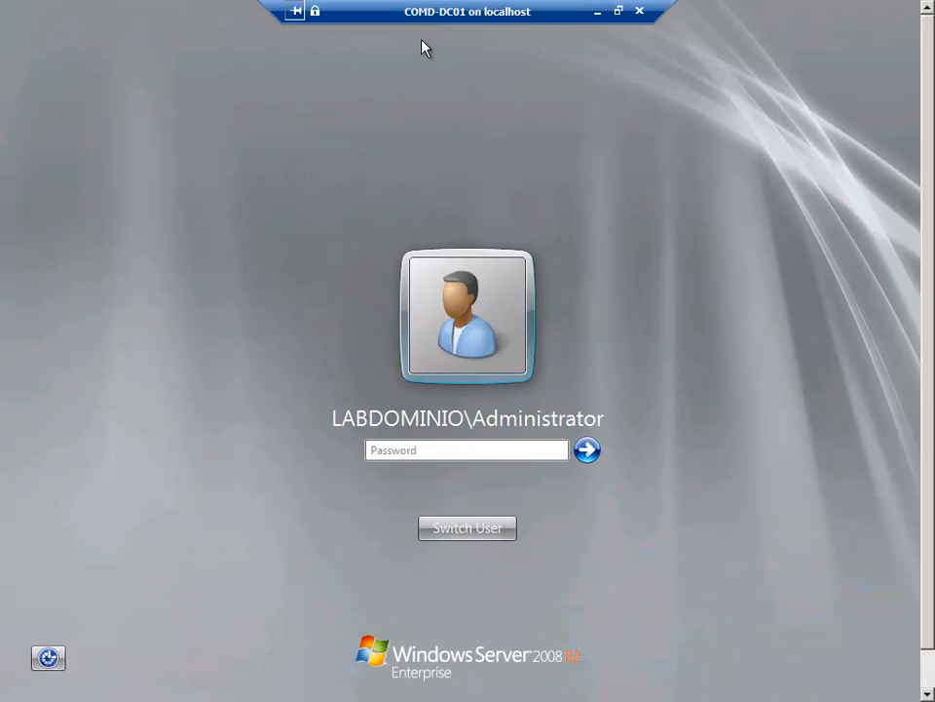
{"action": "left_click", "coordinate": [458, 453]}
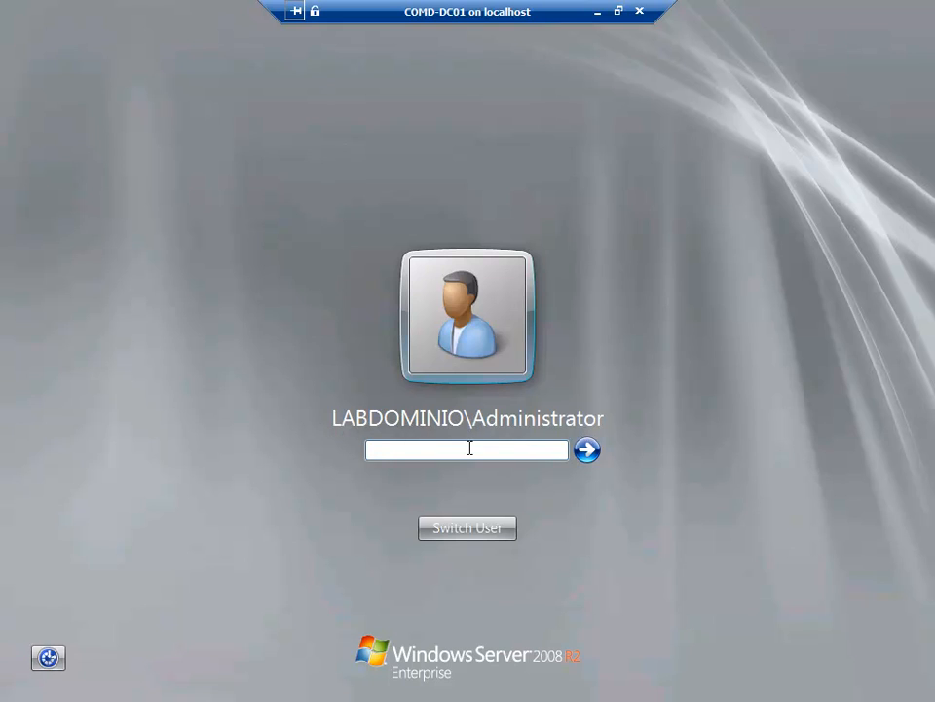
{"action": "type", "text": "********"}
Step: Log on as Administrator and close the Initial Configuration Tasks window
{"action": "key", "text": "Return"}
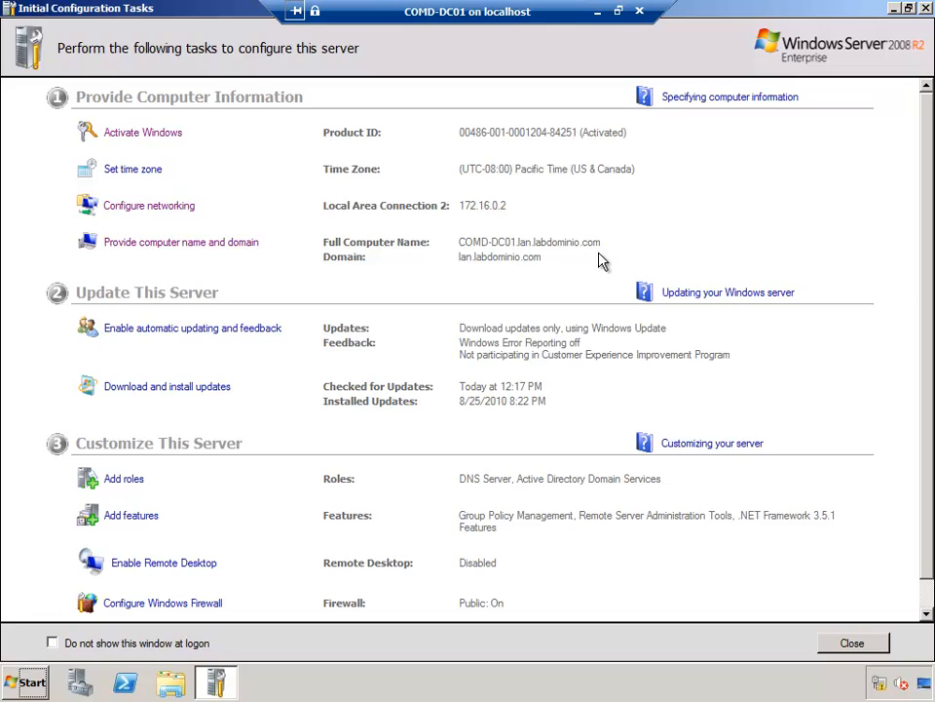
{"action": "left_click", "coordinate": [853, 642]}
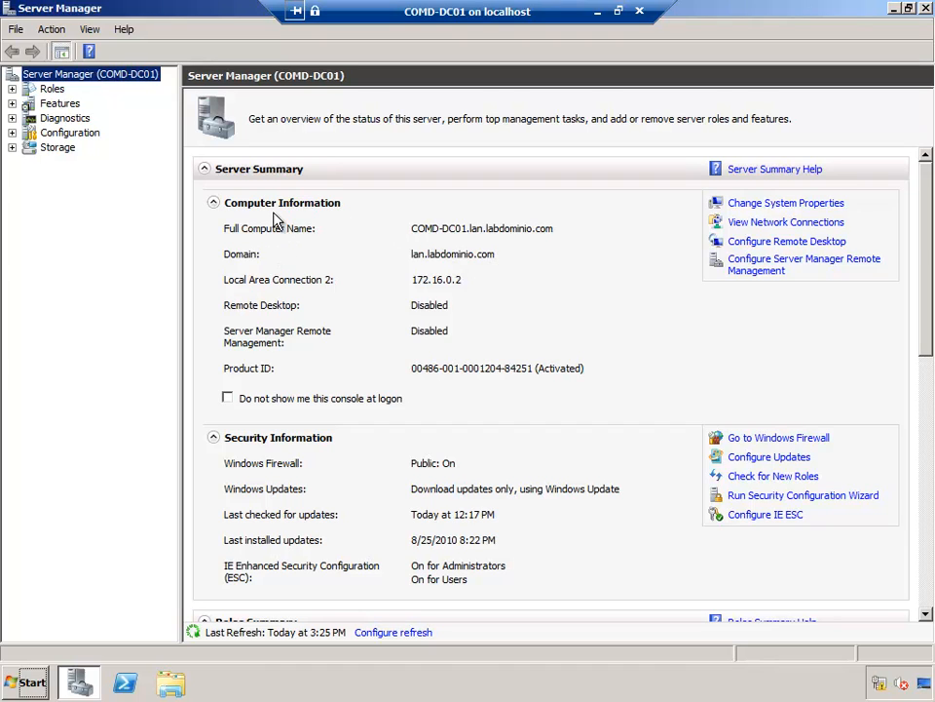
Step: Expand Roles down to Active Directory Users and Computers for lan.labdominio.com
{"action": "left_click", "coordinate": [45, 90]}
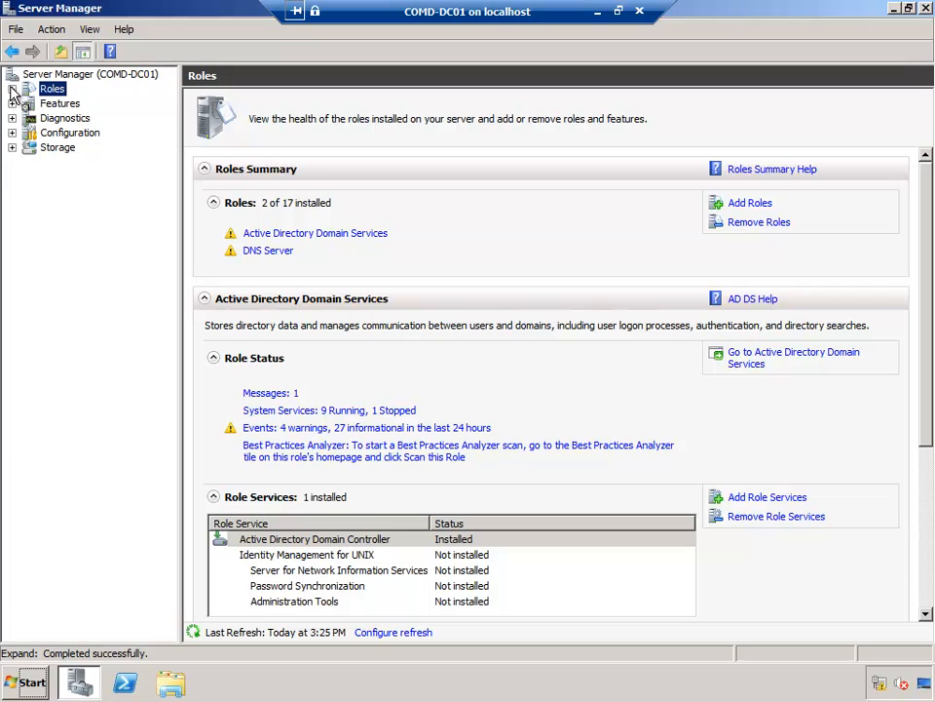
{"action": "left_click", "coordinate": [12, 88]}
{"action": "left_click", "coordinate": [95, 105]}
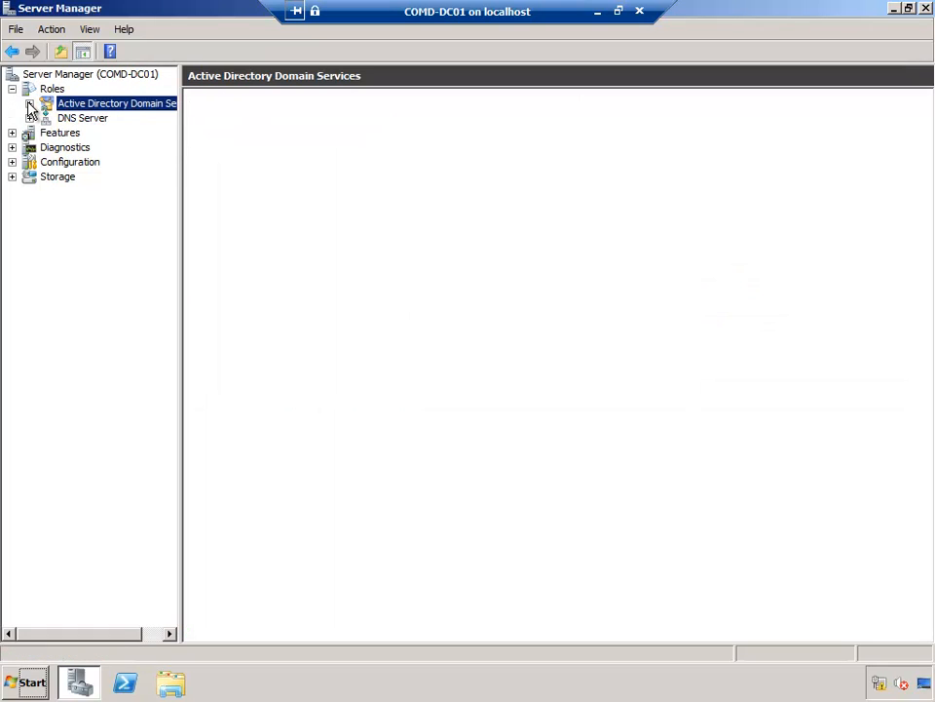
{"action": "left_click", "coordinate": [29, 103]}
{"action": "left_click", "coordinate": [113, 118]}
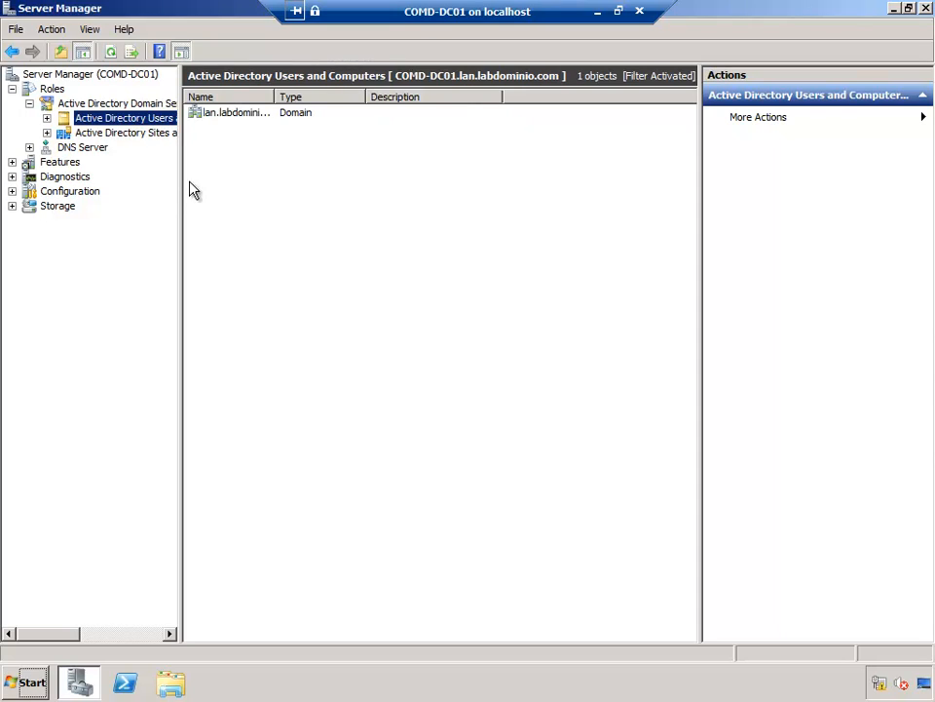
{"action": "left_click", "coordinate": [47, 118]}
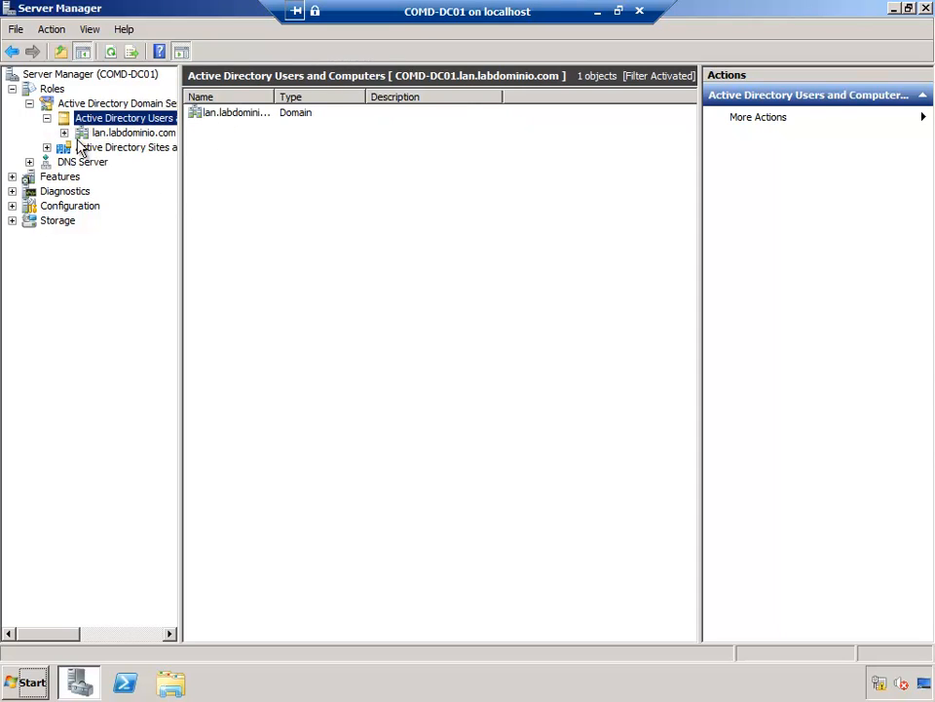
{"action": "left_click", "coordinate": [129, 133]}
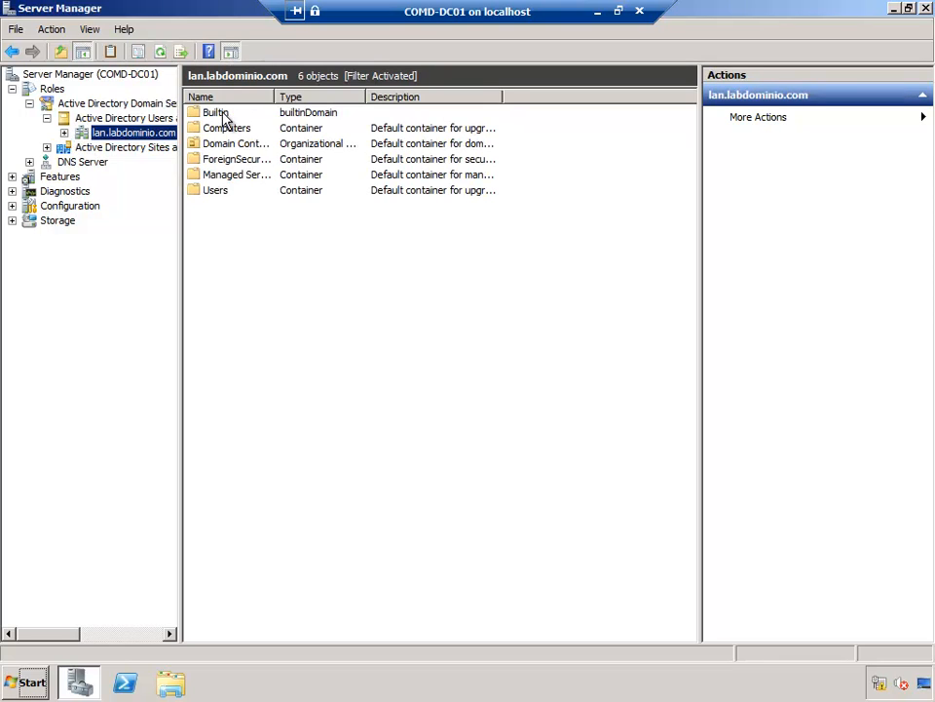
Step: Open Domain Controllers, select COMD-DC01, and widen the Name and Site columns
{"action": "left_click", "coordinate": [220, 114]}
{"action": "left_click", "coordinate": [224, 191]}
{"action": "left_click", "coordinate": [228, 128]}
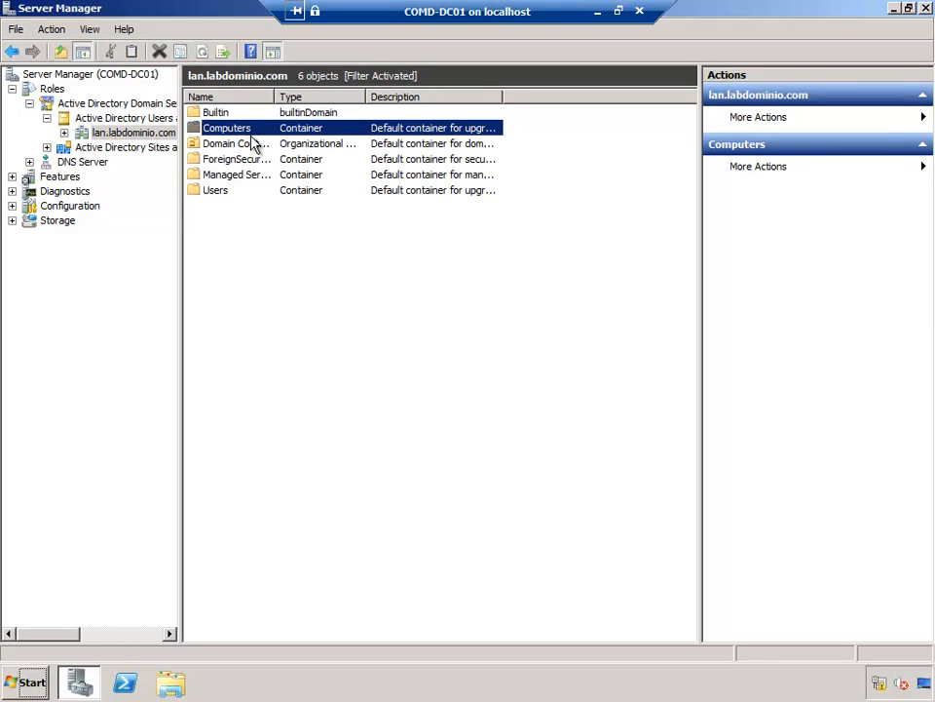
{"action": "left_click_drag", "start_coordinate": [277, 96], "coordinate": [310, 96]}
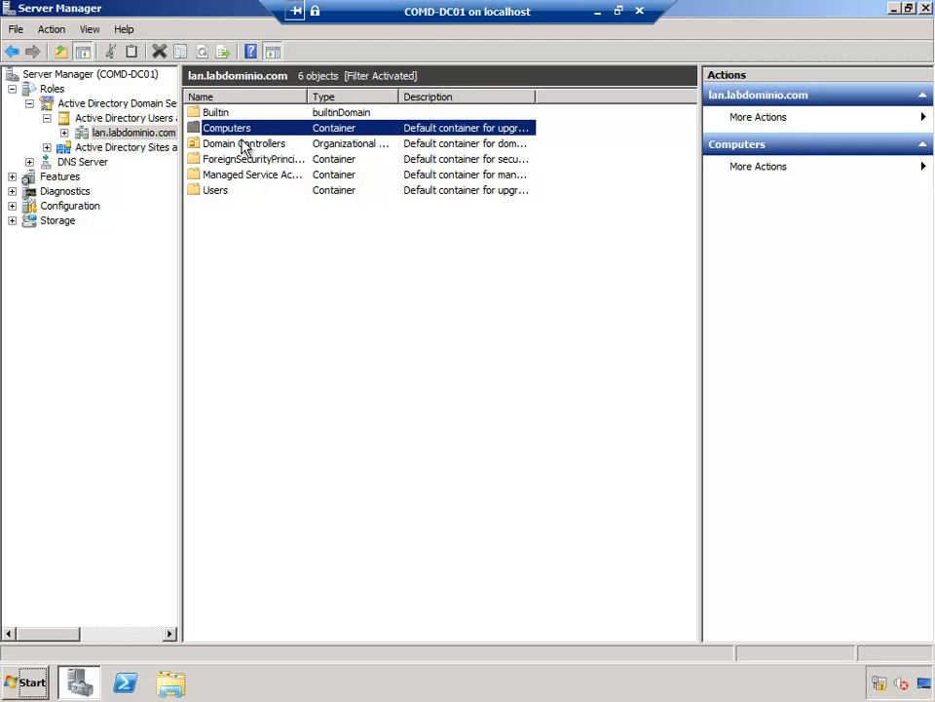
{"action": "left_click", "coordinate": [241, 144]}
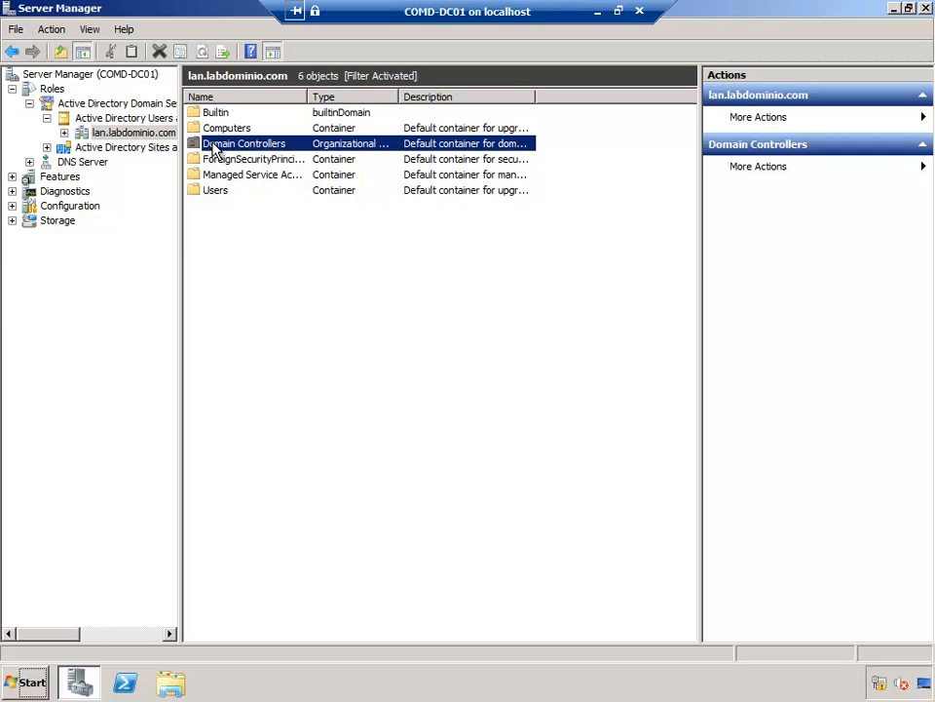
{"action": "double_click", "coordinate": [216, 148]}
{"action": "left_click", "coordinate": [224, 119]}
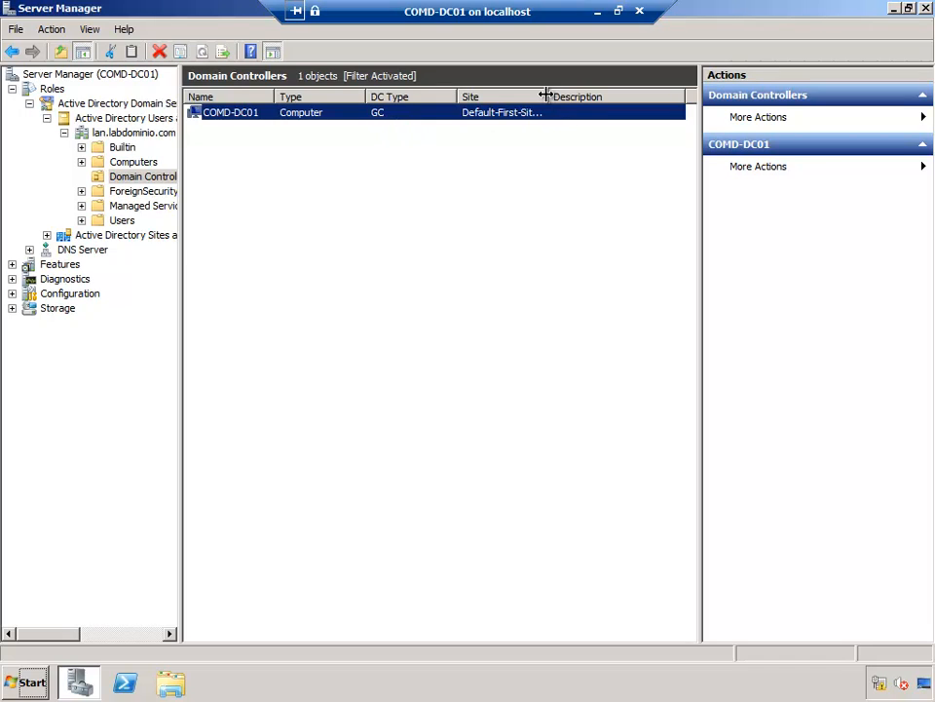
{"action": "left_click_drag", "start_coordinate": [547, 95], "coordinate": [602, 96]}
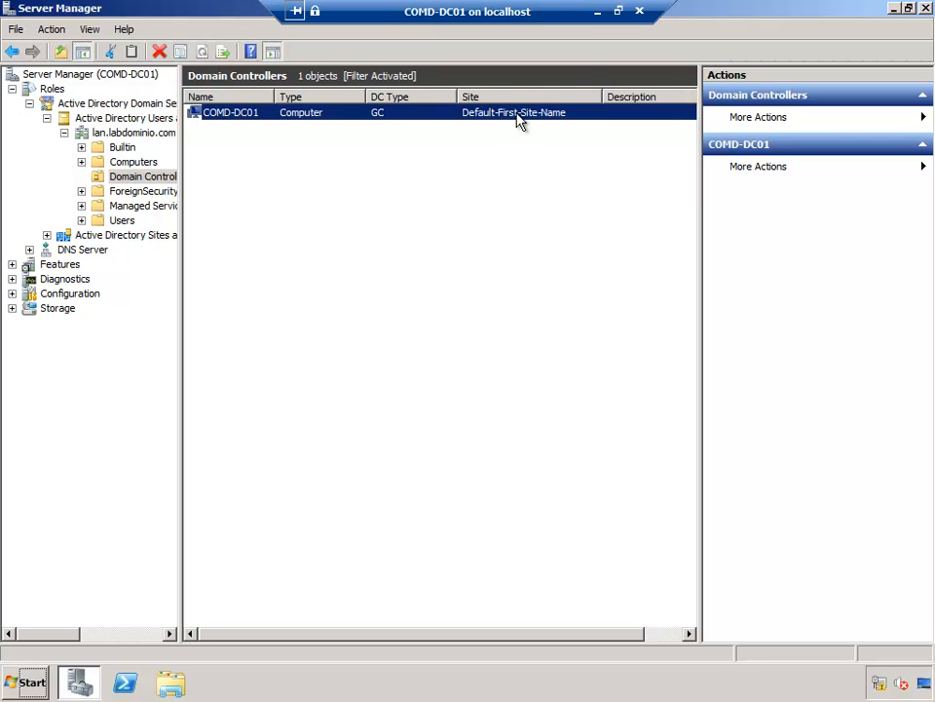
Step: Open the Active Directory Domain Services summary and browse its warning events
{"action": "left_click", "coordinate": [96, 107]}
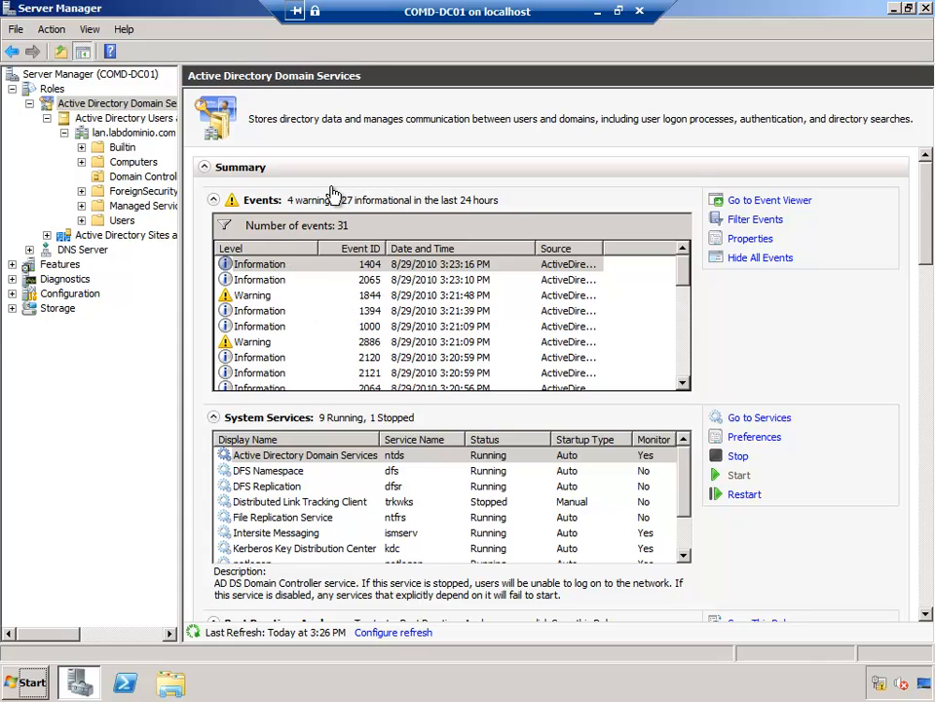
{"action": "left_click", "coordinate": [256, 297]}
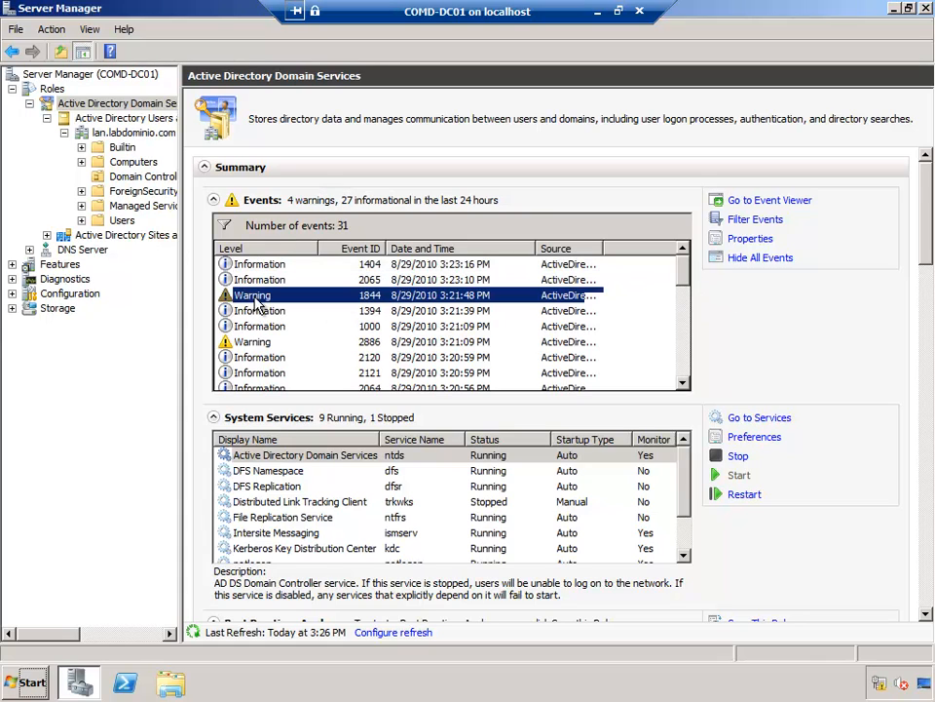
{"action": "left_click", "coordinate": [275, 341]}
{"action": "left_click", "coordinate": [281, 297]}
Step: Read warning event 2886 about unsigned LDAP binds, then close it
{"action": "double_click", "coordinate": [275, 343]}
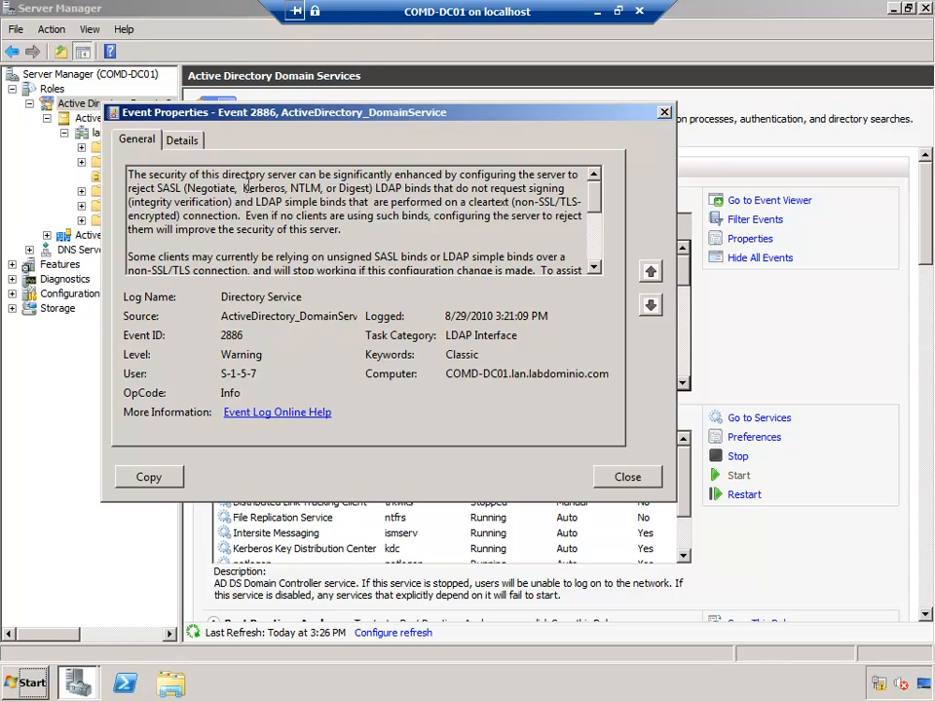
{"action": "left_click_drag", "start_coordinate": [281, 172], "coordinate": [386, 216]}
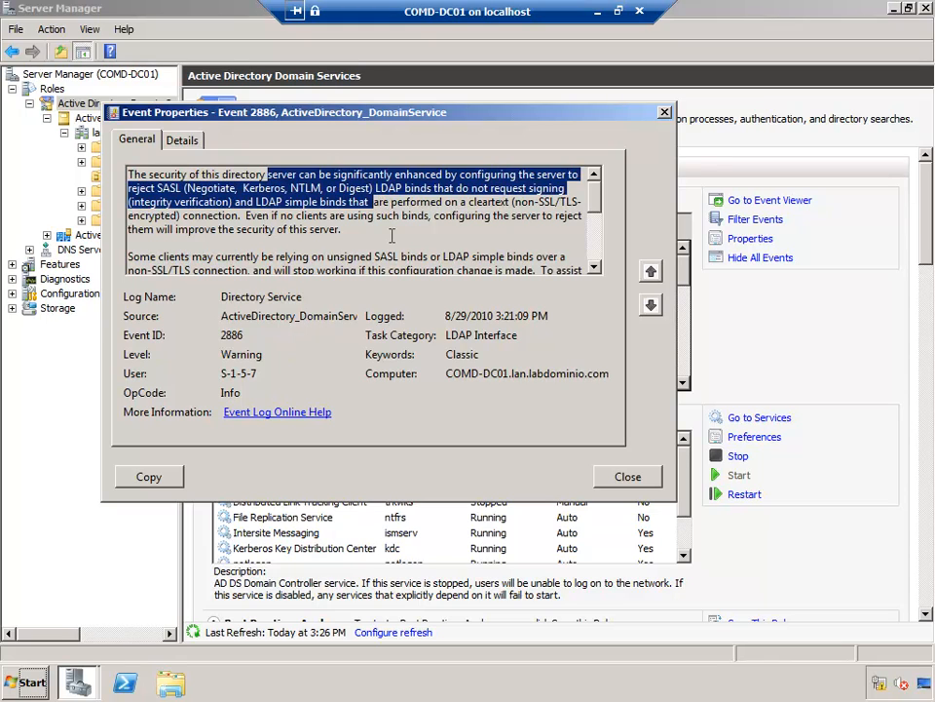
{"action": "left_click", "coordinate": [401, 225]}
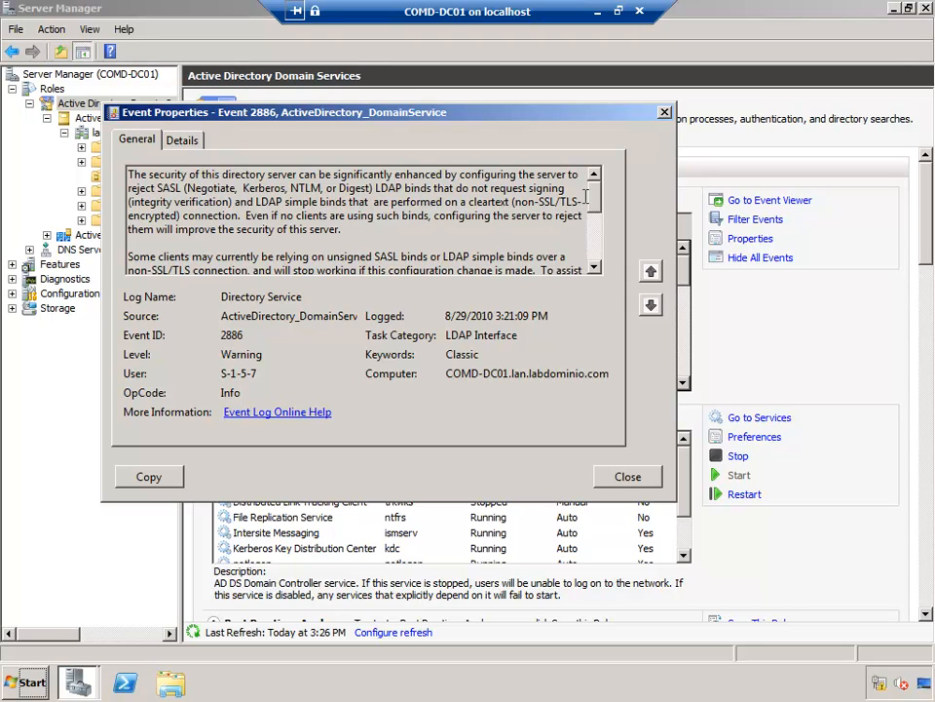
{"action": "left_click", "coordinate": [628, 478]}
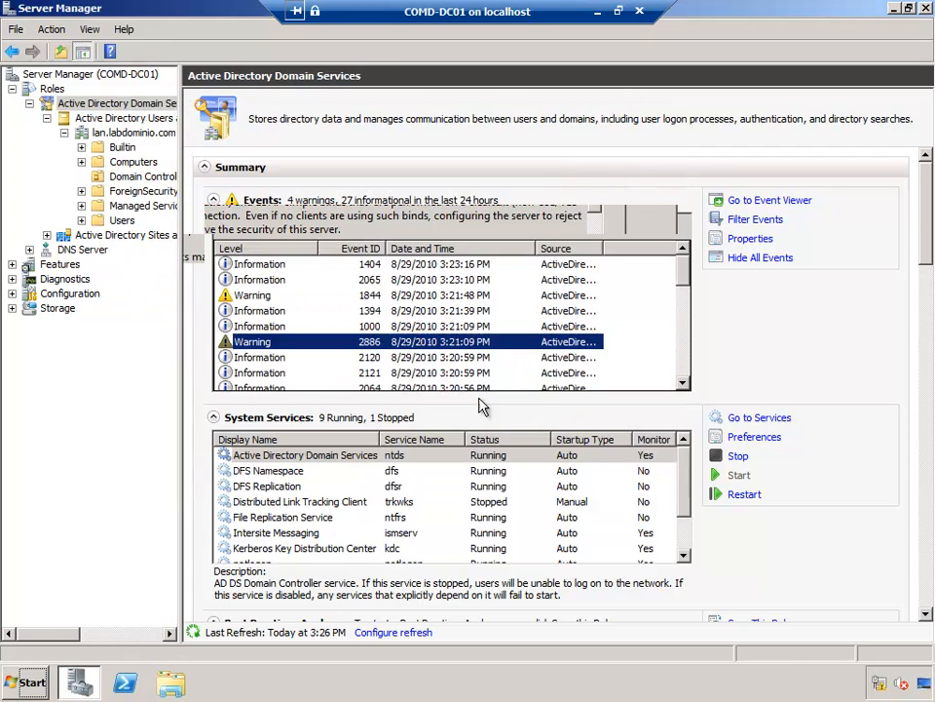
{"action": "left_click", "coordinate": [258, 295]}
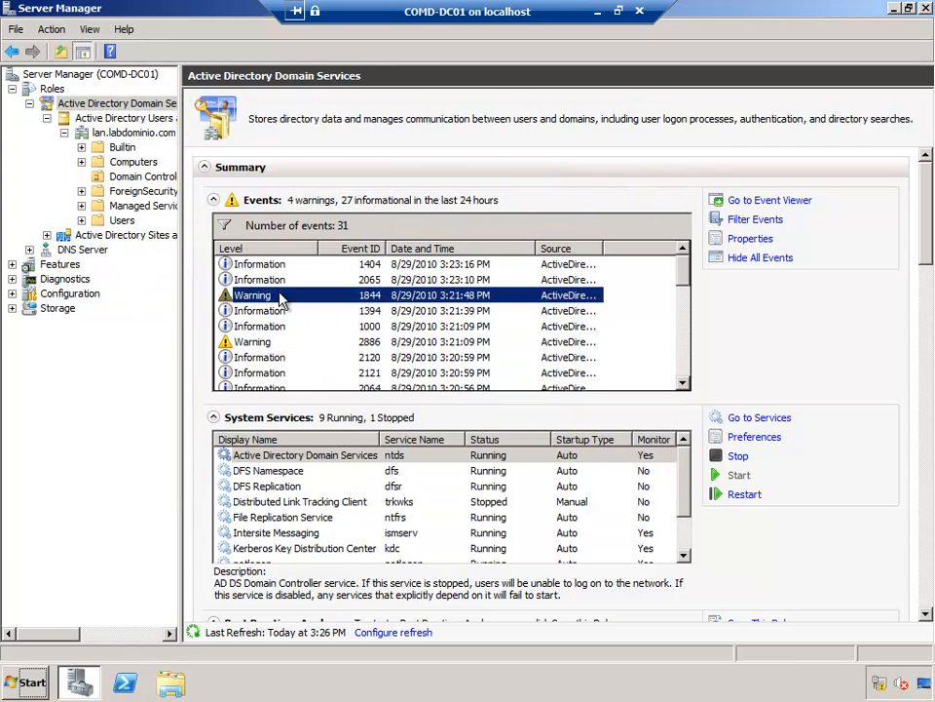
{"action": "double_click", "coordinate": [278, 297]}
{"action": "left_click_drag", "start_coordinate": [188, 195], "coordinate": [457, 209]}
{"action": "left_click", "coordinate": [513, 213]}
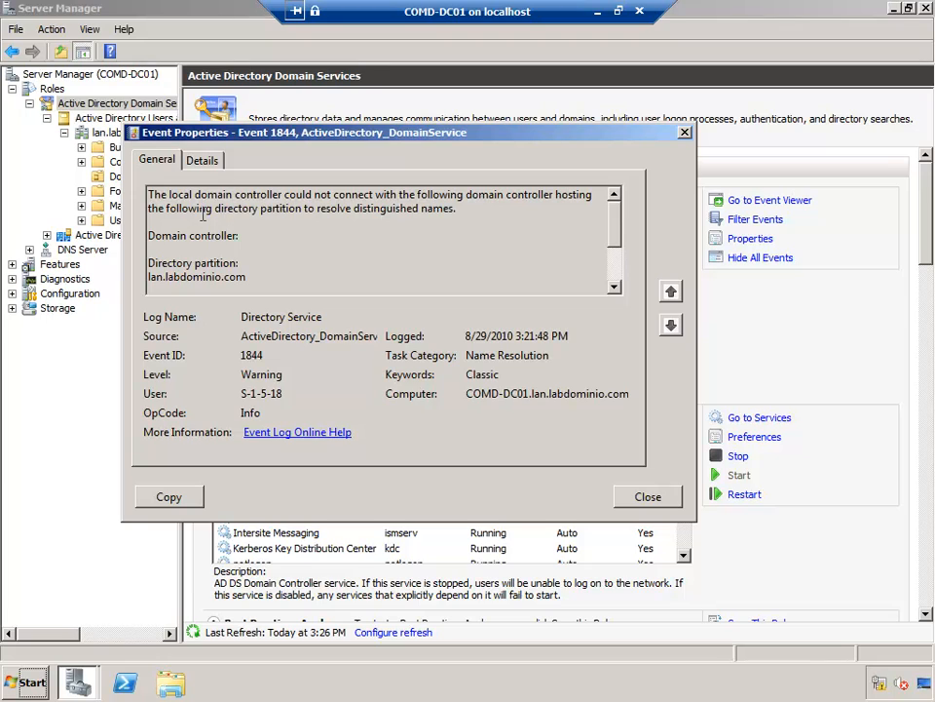
{"action": "left_click_drag", "start_coordinate": [166, 208], "coordinate": [362, 225]}
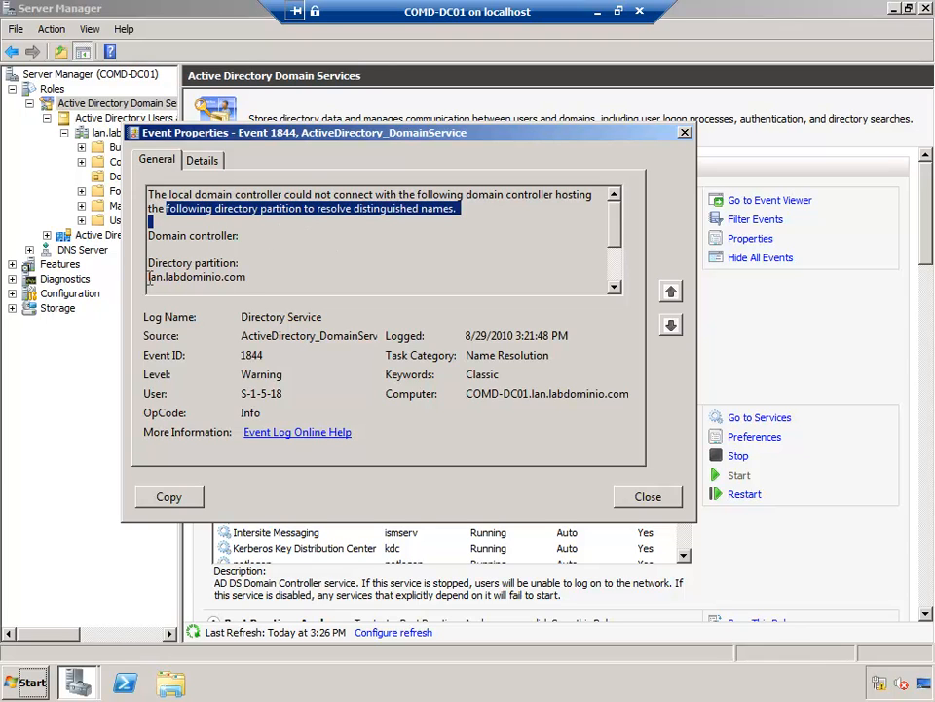
{"action": "left_click_drag", "start_coordinate": [150, 278], "coordinate": [283, 274]}
{"action": "left_click_drag", "start_coordinate": [615, 232], "coordinate": [612, 293]}
{"action": "left_click", "coordinate": [456, 260]}
{"action": "left_click", "coordinate": [646, 497]}
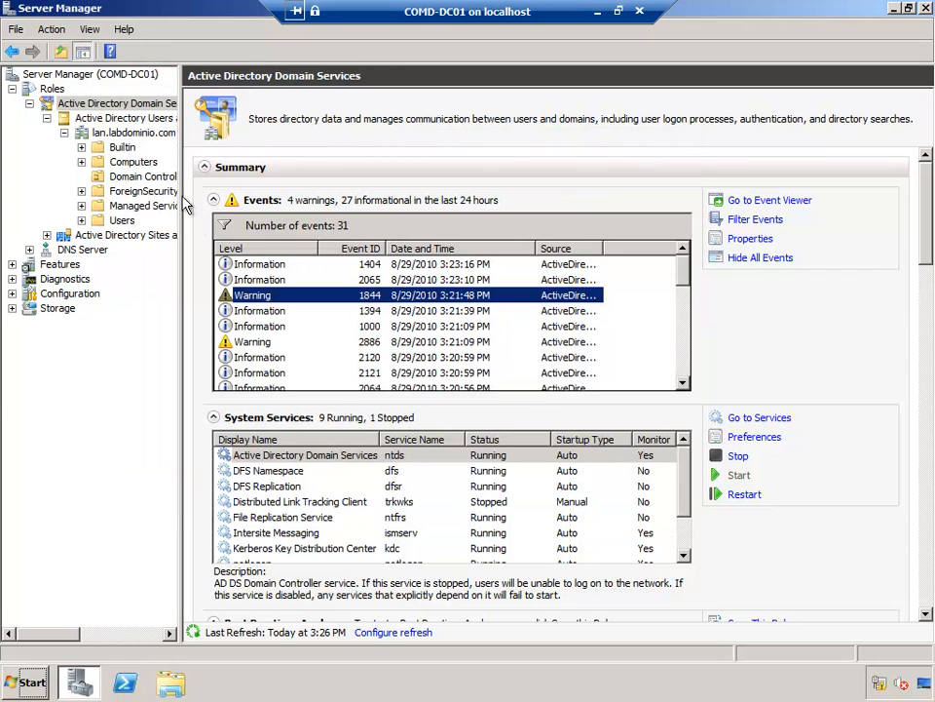
{"action": "left_click", "coordinate": [262, 264]}
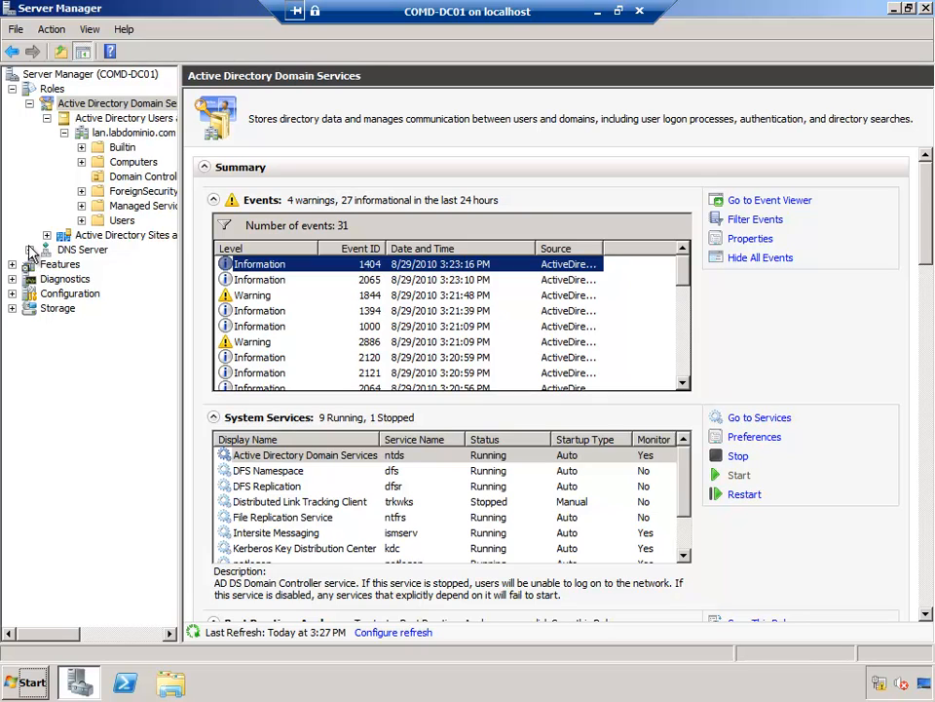
Step: Expand Active Directory Sites and Services to list the sites with a wider Name column
{"action": "left_click", "coordinate": [112, 237]}
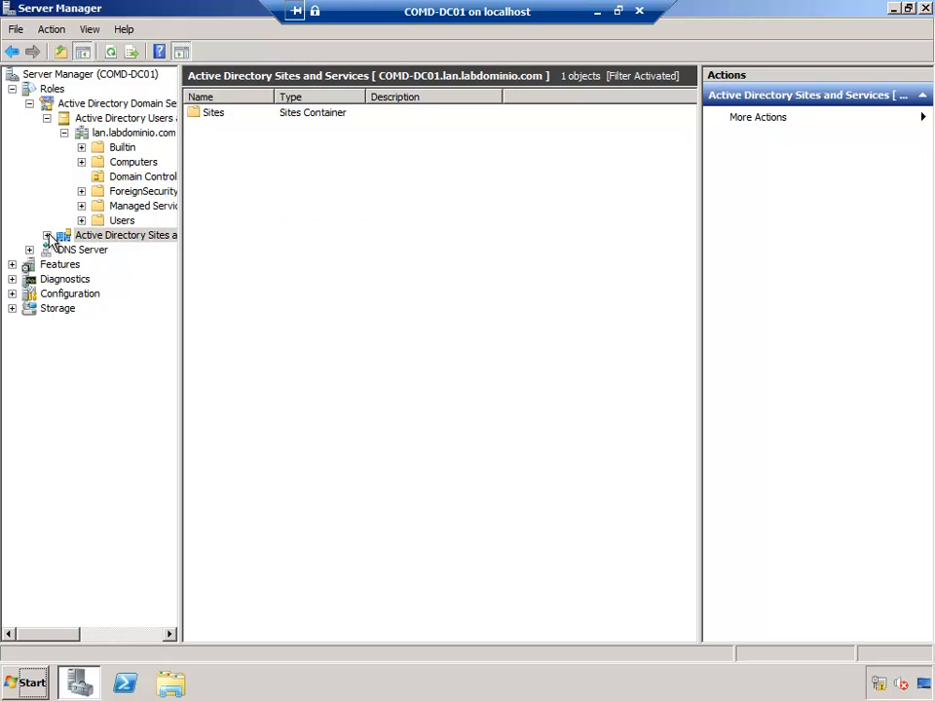
{"action": "left_click", "coordinate": [47, 235]}
{"action": "left_click", "coordinate": [101, 251]}
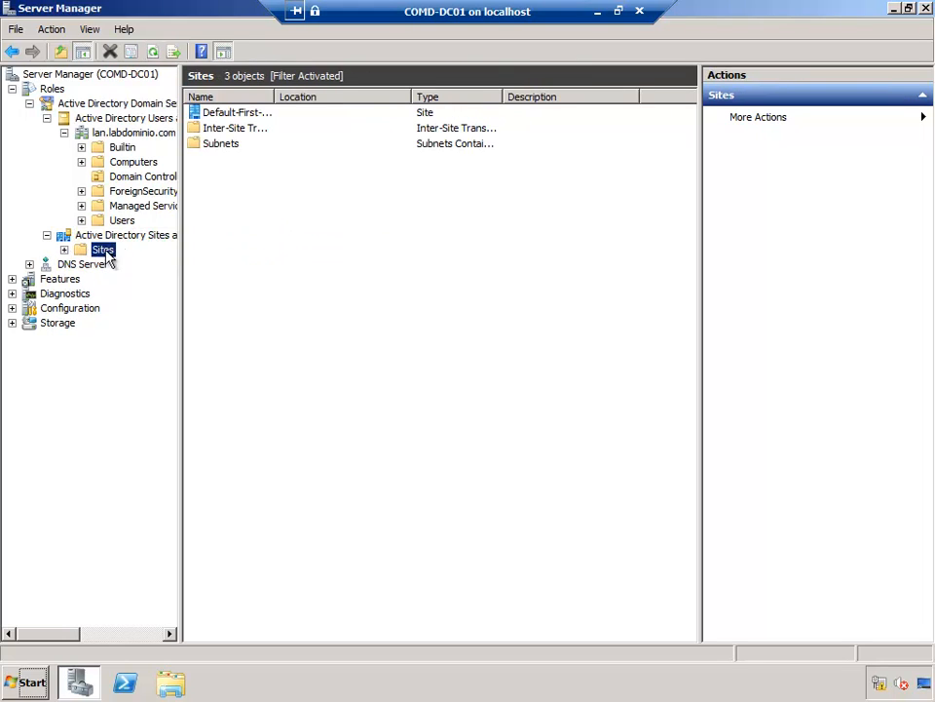
{"action": "left_click", "coordinate": [64, 249]}
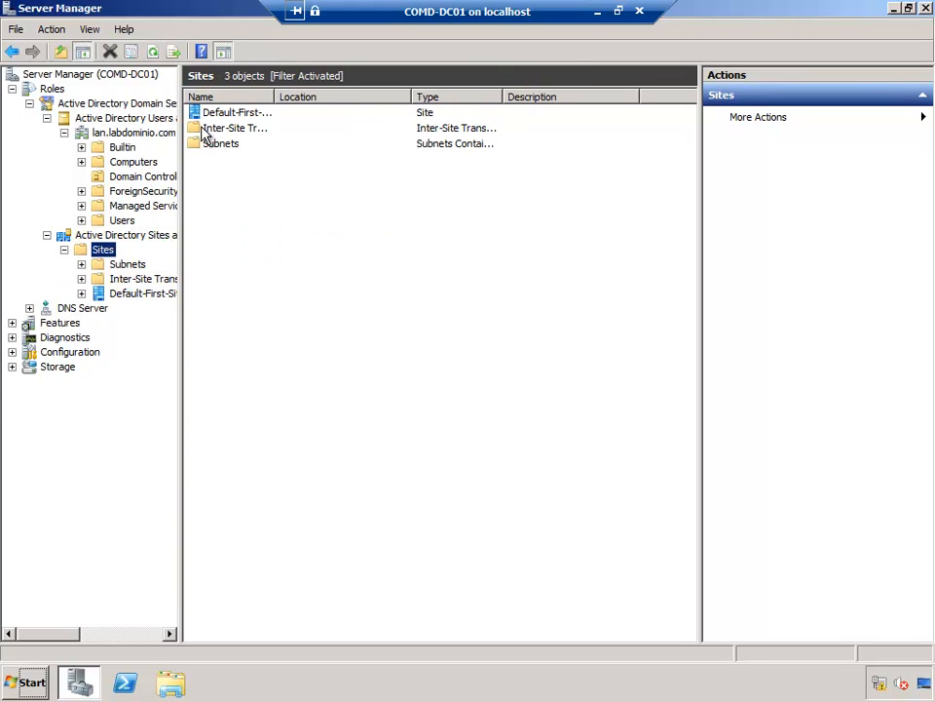
{"action": "left_click", "coordinate": [141, 295]}
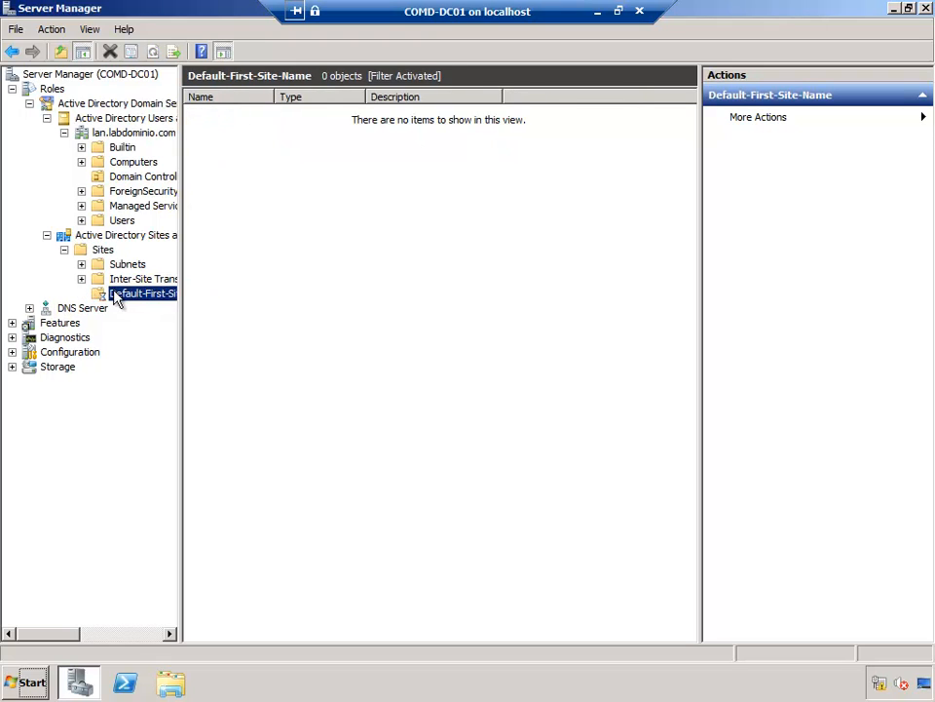
{"action": "left_click", "coordinate": [103, 248]}
{"action": "left_click_drag", "start_coordinate": [274, 94], "coordinate": [371, 112]}
Step: Rename Default-First-Site-Name to COMD and open its contents
{"action": "left_click", "coordinate": [242, 146]}
{"action": "right_click", "coordinate": [241, 146]}
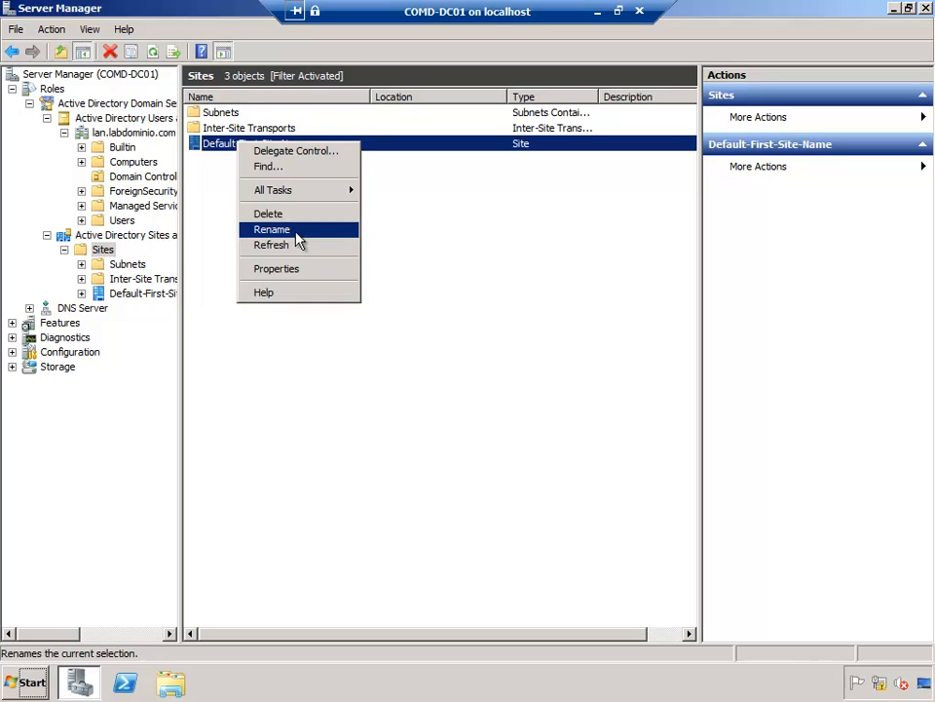
{"action": "left_click", "coordinate": [295, 231]}
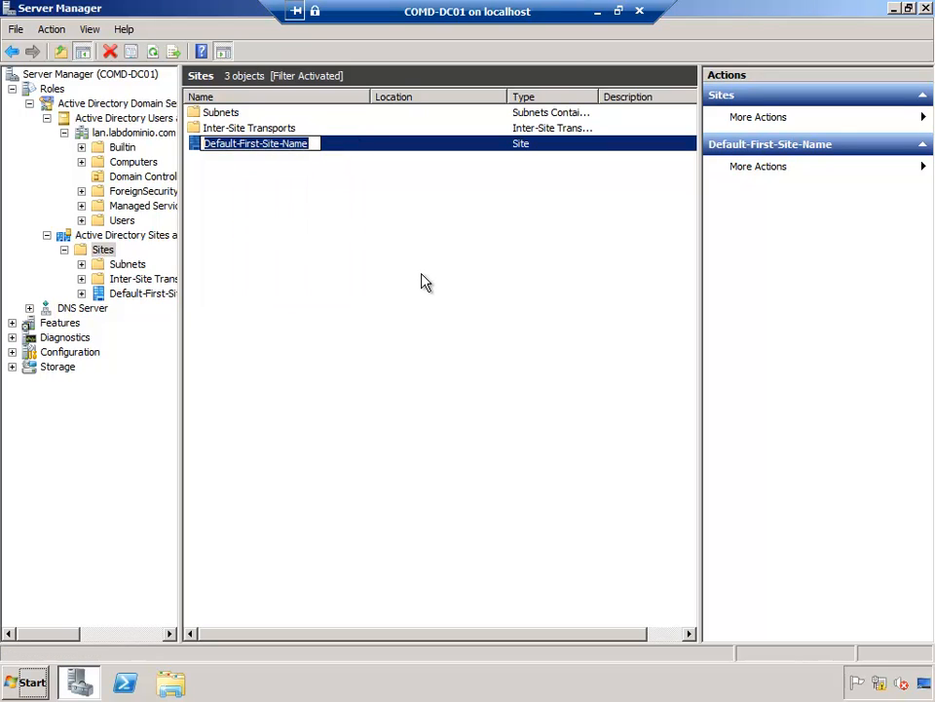
{"action": "type", "text": "COMD"}
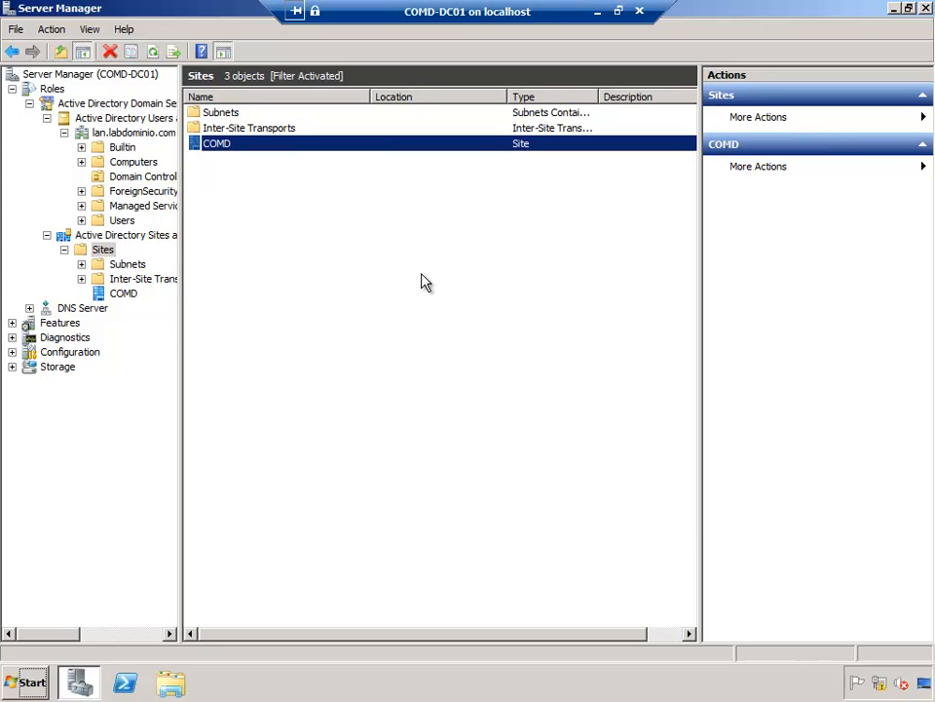
{"action": "left_click", "coordinate": [124, 293]}
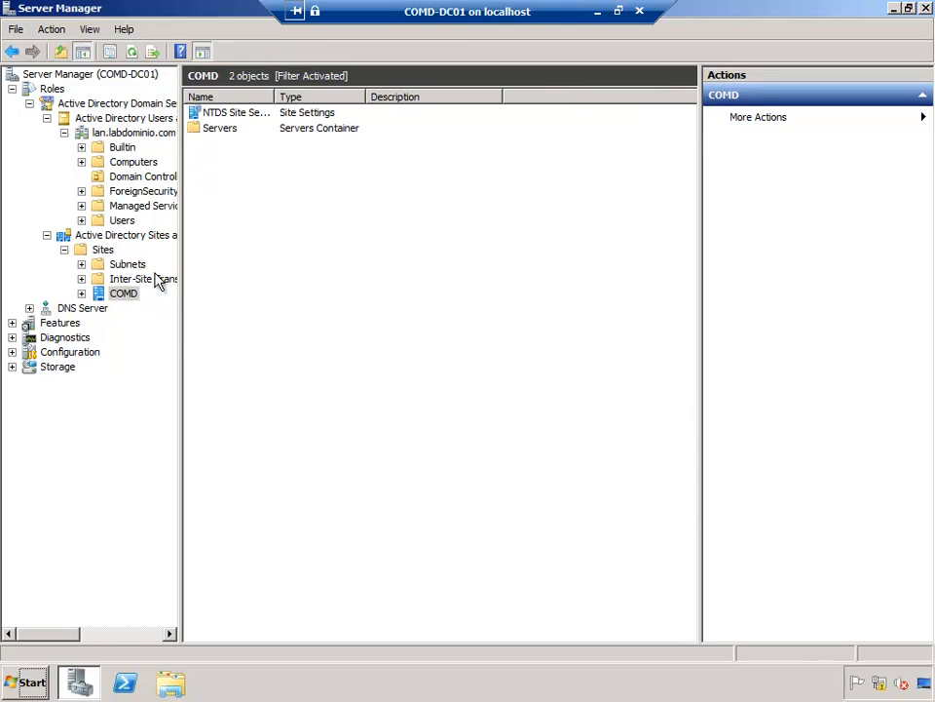
Step: Expand COMD > Servers > COMD-DC01 to reveal its NTDS Settings, then collapse the Sites and Services tree
{"action": "left_click", "coordinate": [82, 293]}
{"action": "left_click", "coordinate": [113, 310]}
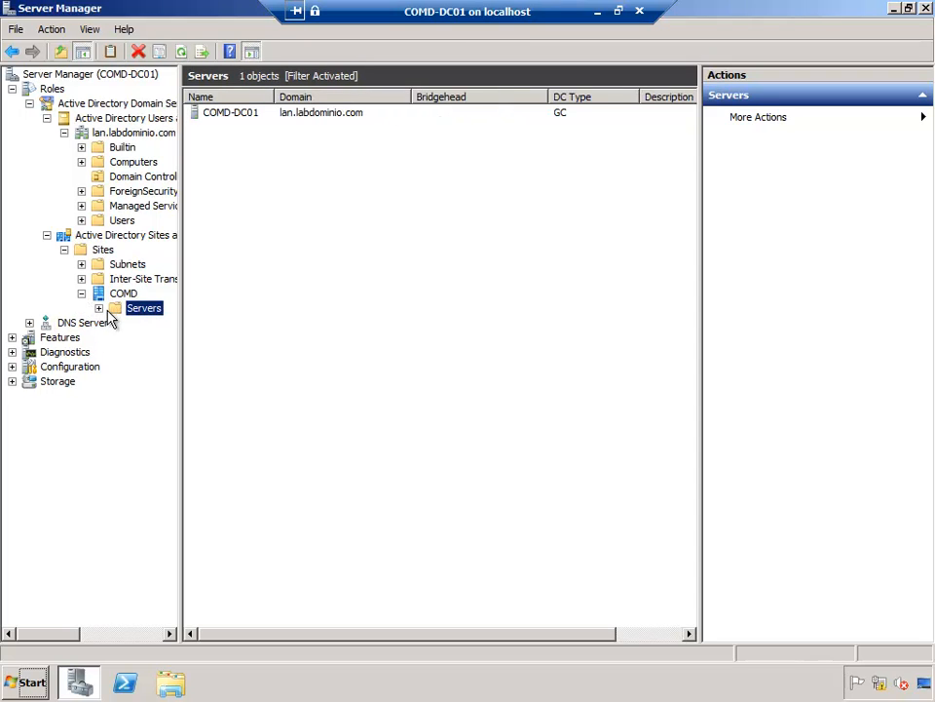
{"action": "double_click", "coordinate": [115, 310]}
{"action": "left_click", "coordinate": [154, 322]}
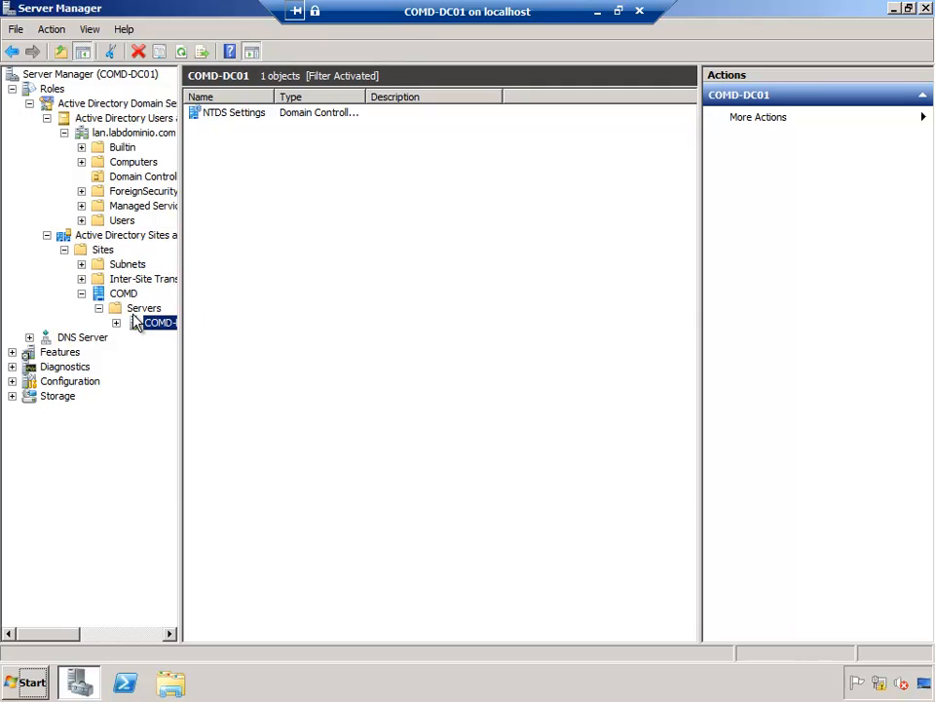
{"action": "left_click", "coordinate": [64, 249]}
{"action": "left_click", "coordinate": [46, 235]}
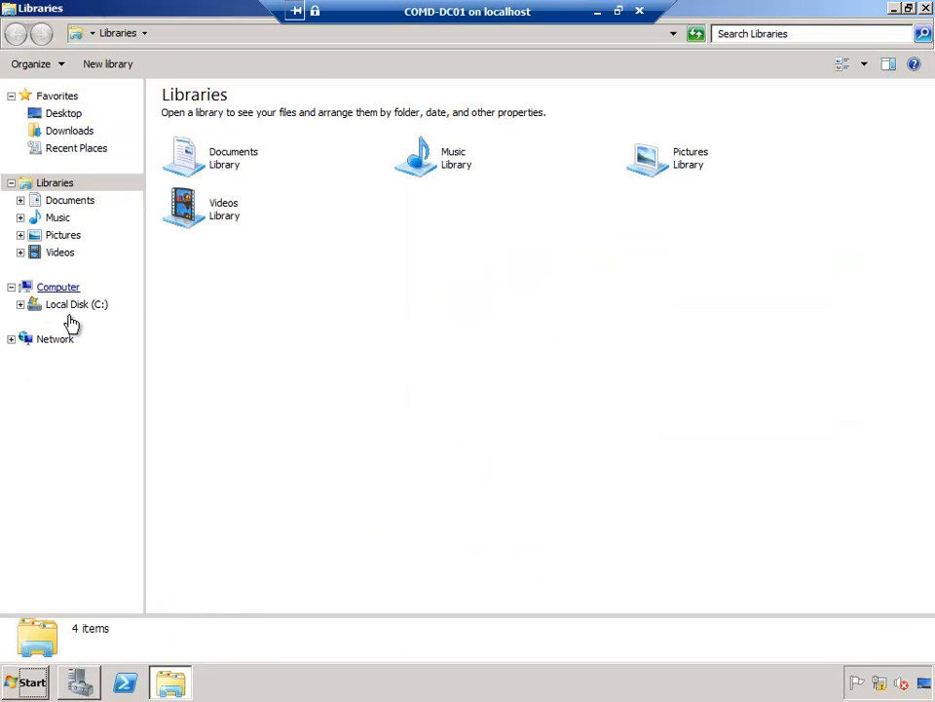
Step: Browse to C:\Windows\NTDS to list its 7 files, including ntds.dit and the edb logs
{"action": "left_click", "coordinate": [86, 306]}
{"action": "left_click", "coordinate": [200, 197]}
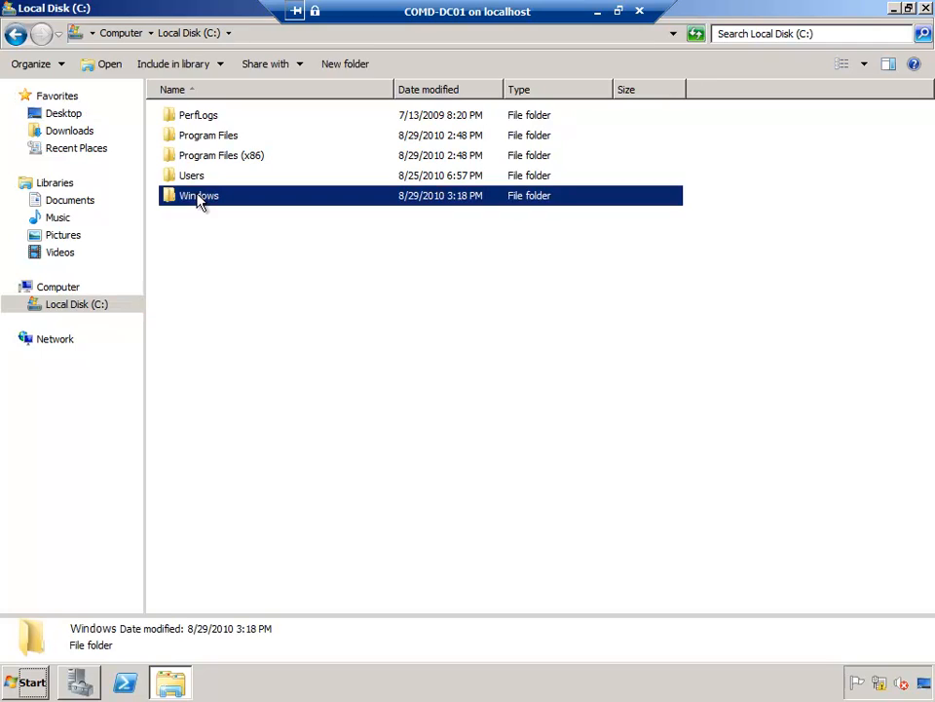
{"action": "double_click", "coordinate": [199, 197]}
{"action": "left_click", "coordinate": [211, 220]}
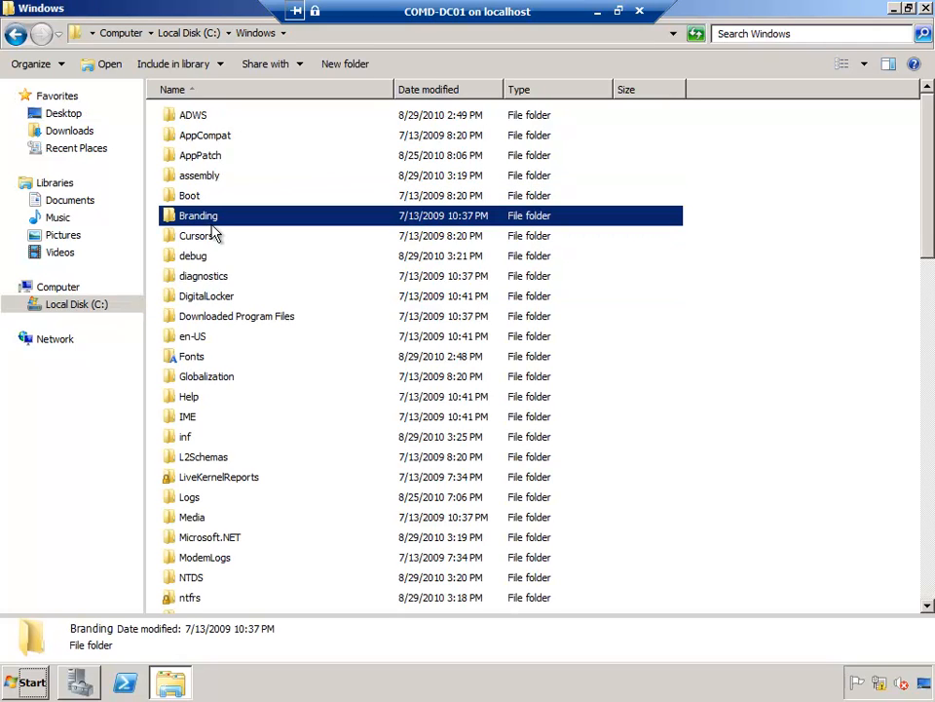
{"action": "key", "text": "n"}
{"action": "key", "text": "BackSpace"}
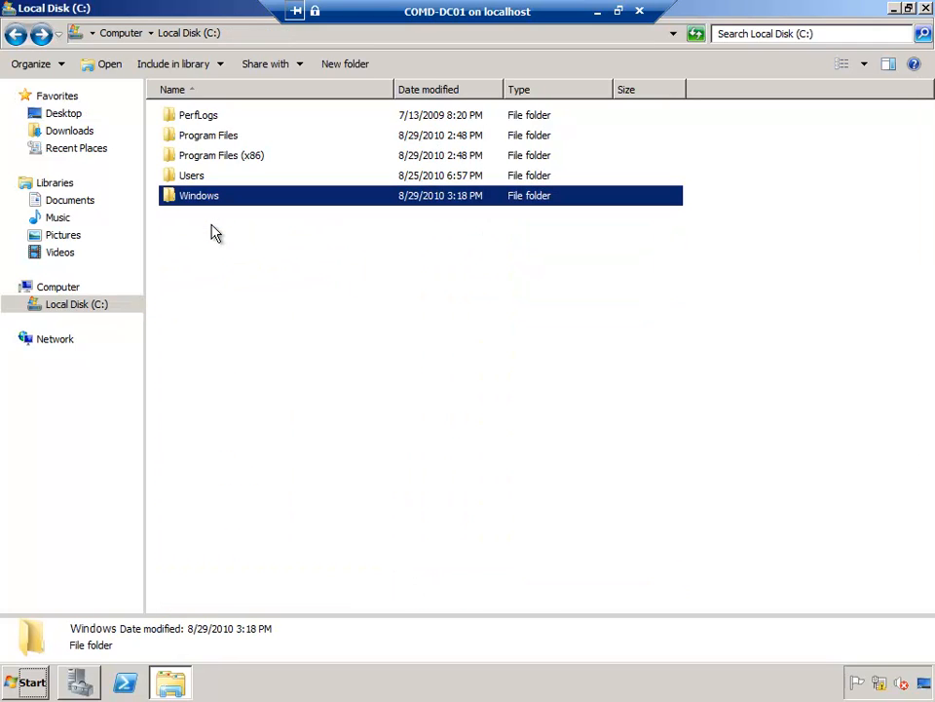
{"action": "key", "text": "Return"}
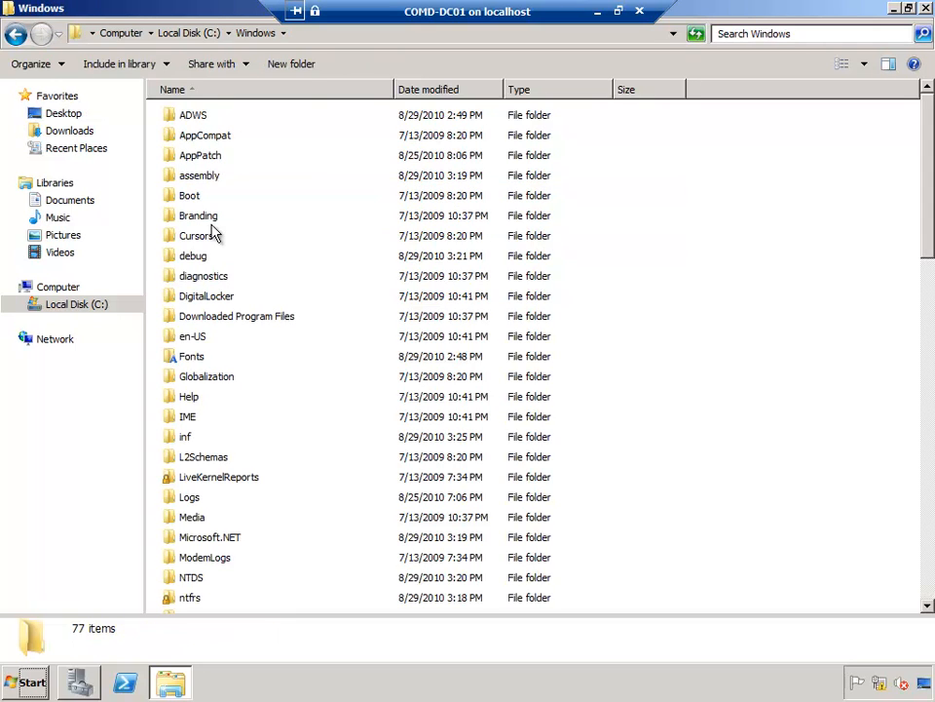
{"action": "key", "text": "n"}
{"action": "key", "text": "Return"}
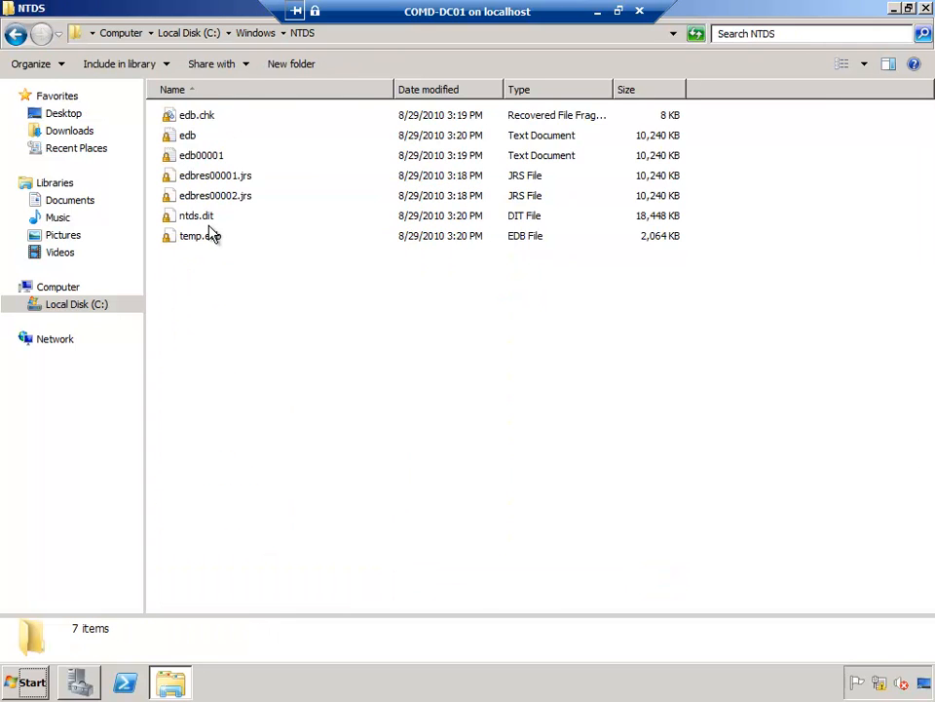